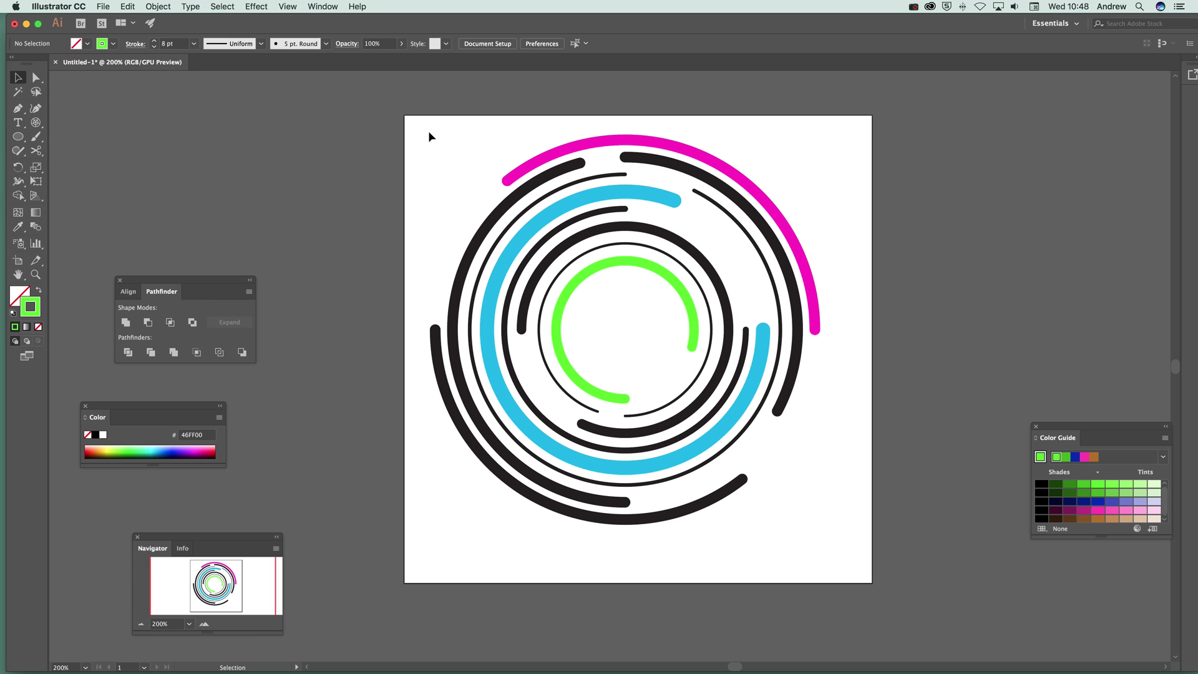
Delete all existing artwork, set the stroke to black, and switch to the Polar Grid Tool.
{"action": "left_click_drag", "start_coordinate": [429, 136], "coordinate": [824, 584]}
{"action": "key", "text": "Delete"}
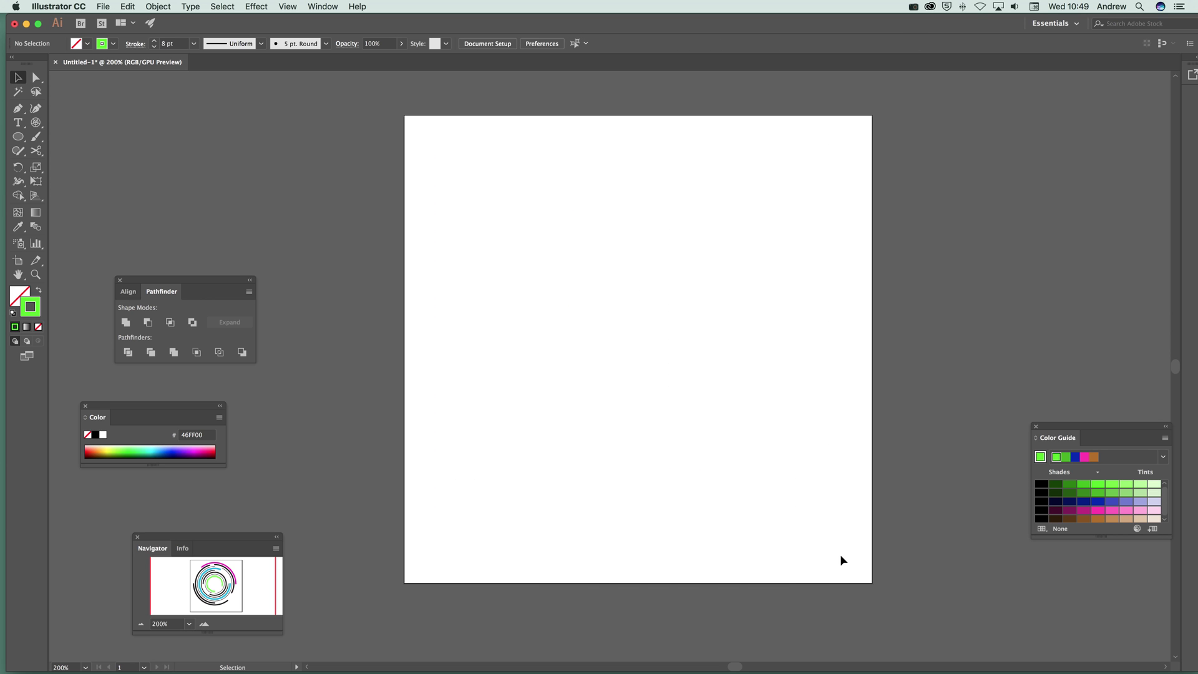
{"action": "left_click", "coordinate": [113, 43]}
{"action": "left_click", "coordinate": [33, 66]}
{"action": "key", "text": "Return"}
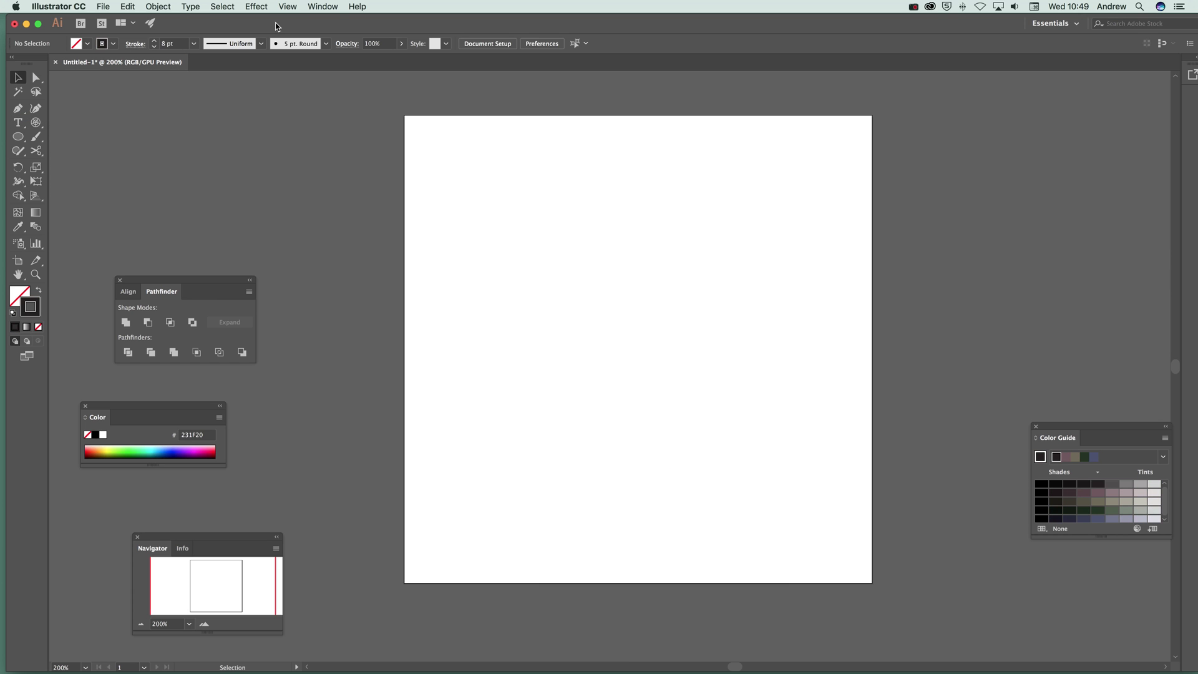
{"action": "left_click", "coordinate": [36, 123]}
Draw a 334 px polar grid with 10 concentric and 0 radial dividers on the artboard.
{"action": "double_click", "coordinate": [36, 123]}
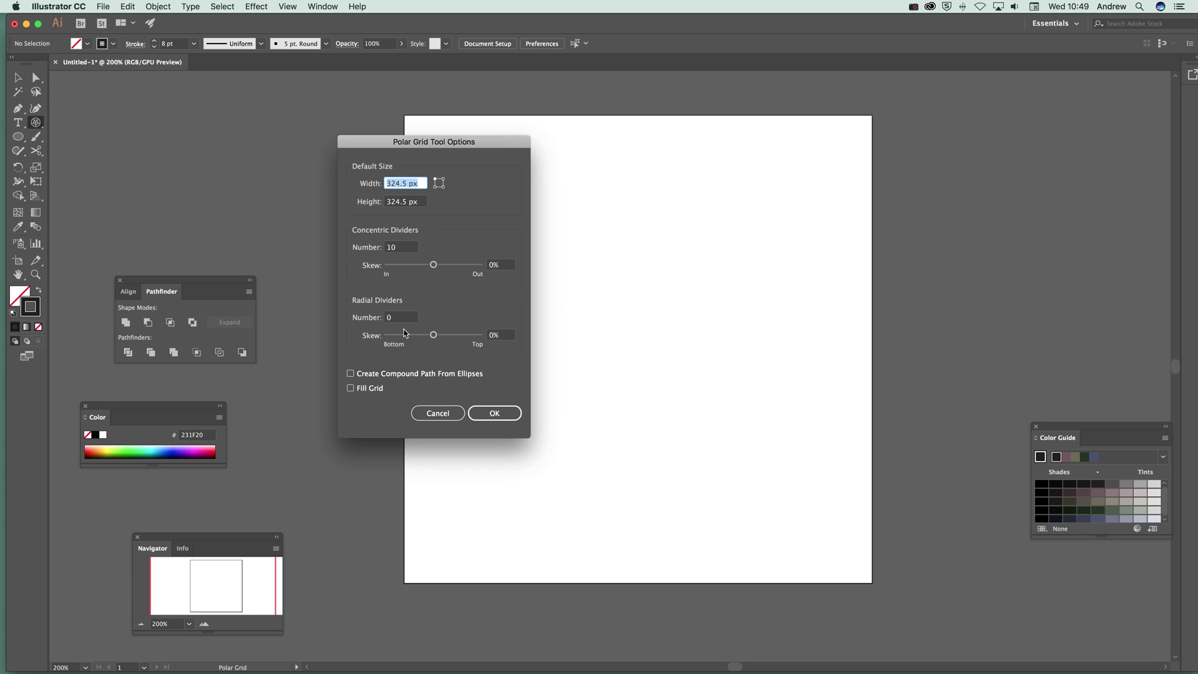
{"action": "left_click", "coordinate": [493, 412]}
{"action": "left_click", "coordinate": [493, 413]}
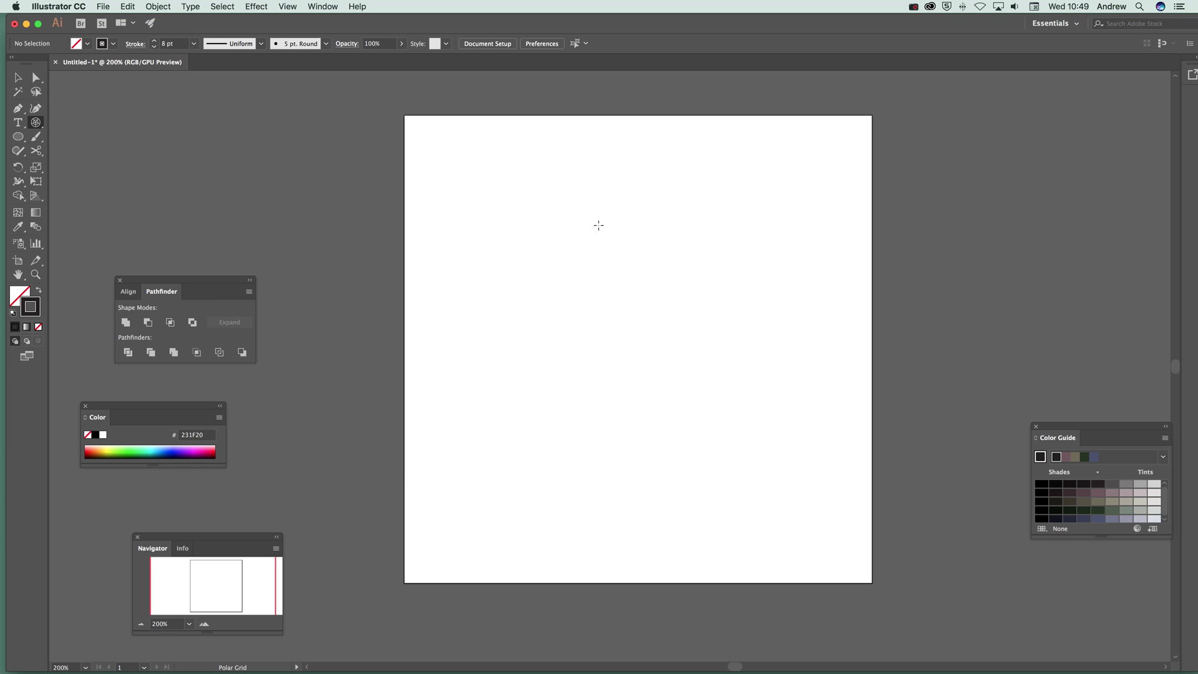
{"action": "left_click_drag", "start_coordinate": [444, 166], "coordinate": [840, 514]}
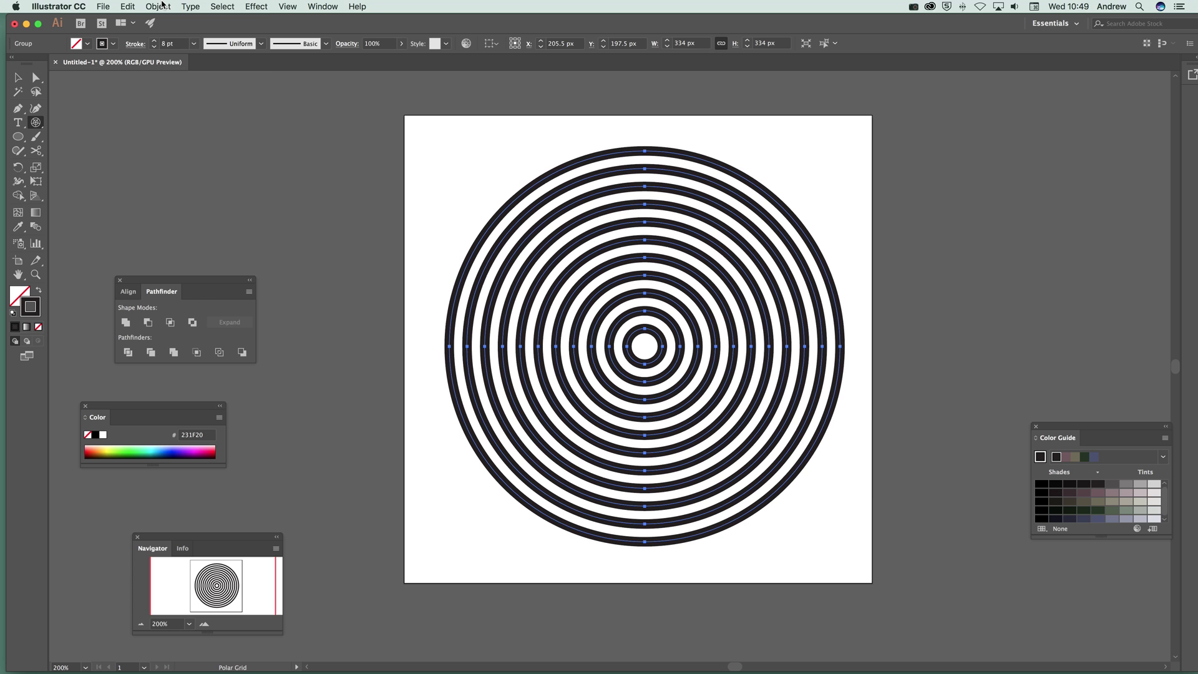
Ungroup the polar grid twice with Object > Ungroup.
{"action": "left_click", "coordinate": [161, 5]}
{"action": "left_click", "coordinate": [173, 61]}
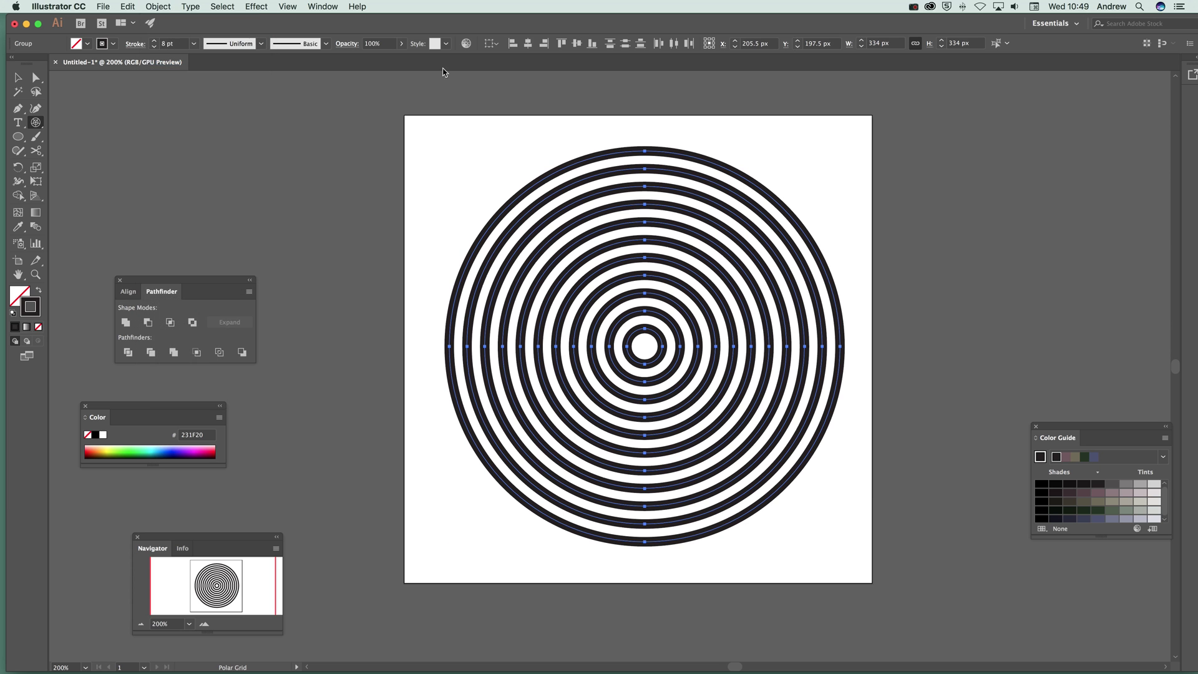
{"action": "left_click", "coordinate": [162, 5]}
{"action": "left_click", "coordinate": [175, 60]}
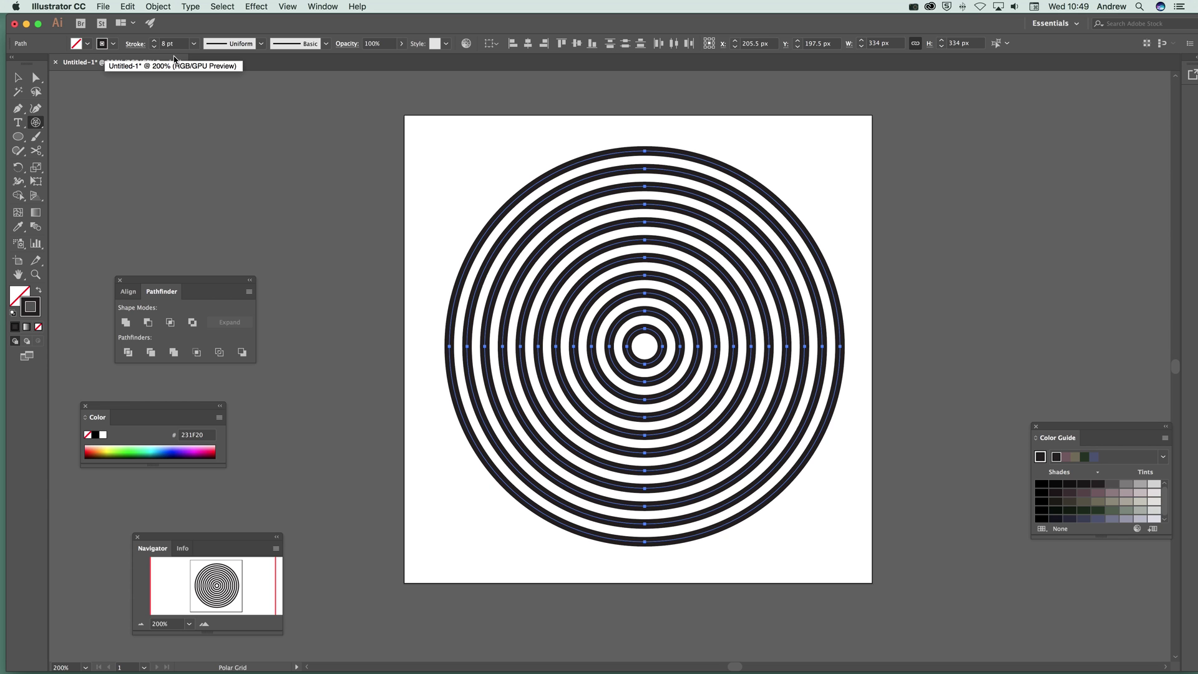
Select the outermost ring and an inner ring to confirm each is a separate path.
{"action": "left_click", "coordinate": [18, 77]}
{"action": "left_click", "coordinate": [353, 153]}
{"action": "left_click", "coordinate": [503, 214]}
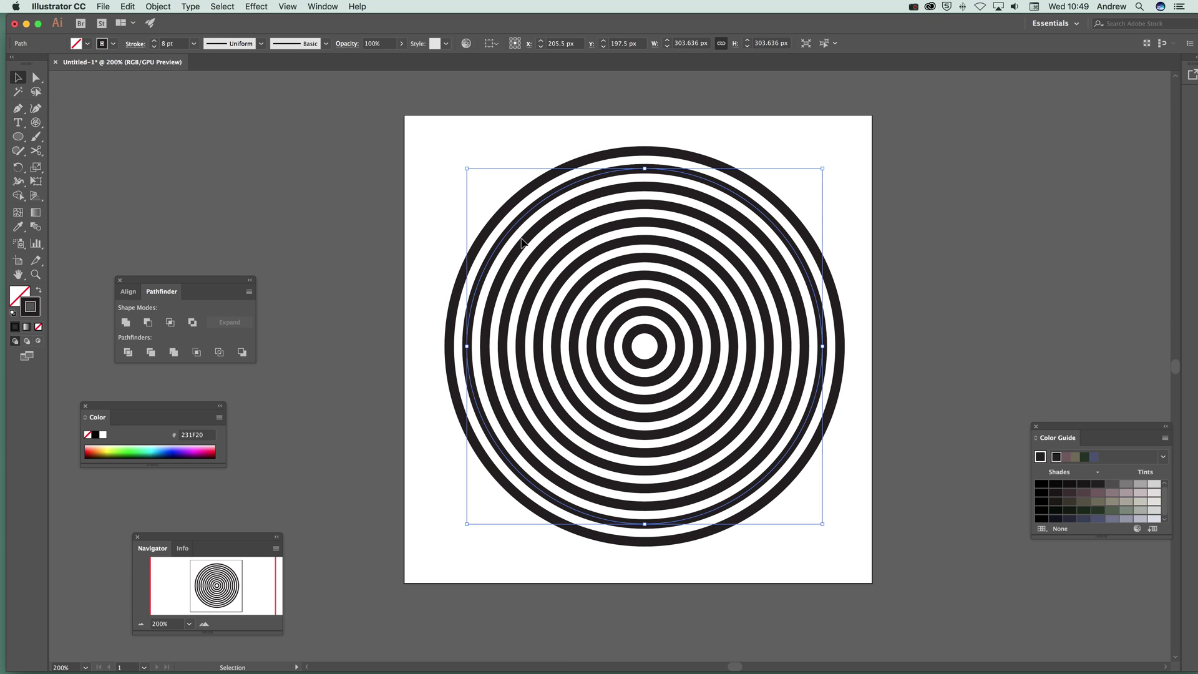
{"action": "left_click", "coordinate": [536, 252]}
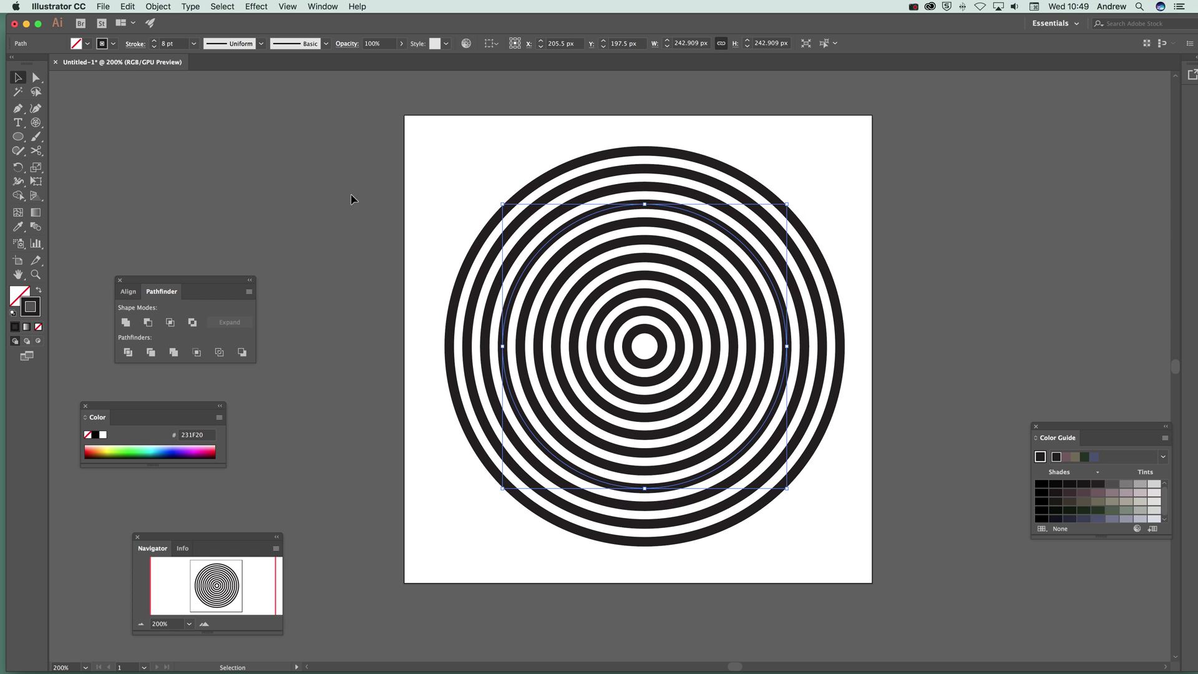
{"action": "left_click", "coordinate": [406, 136]}
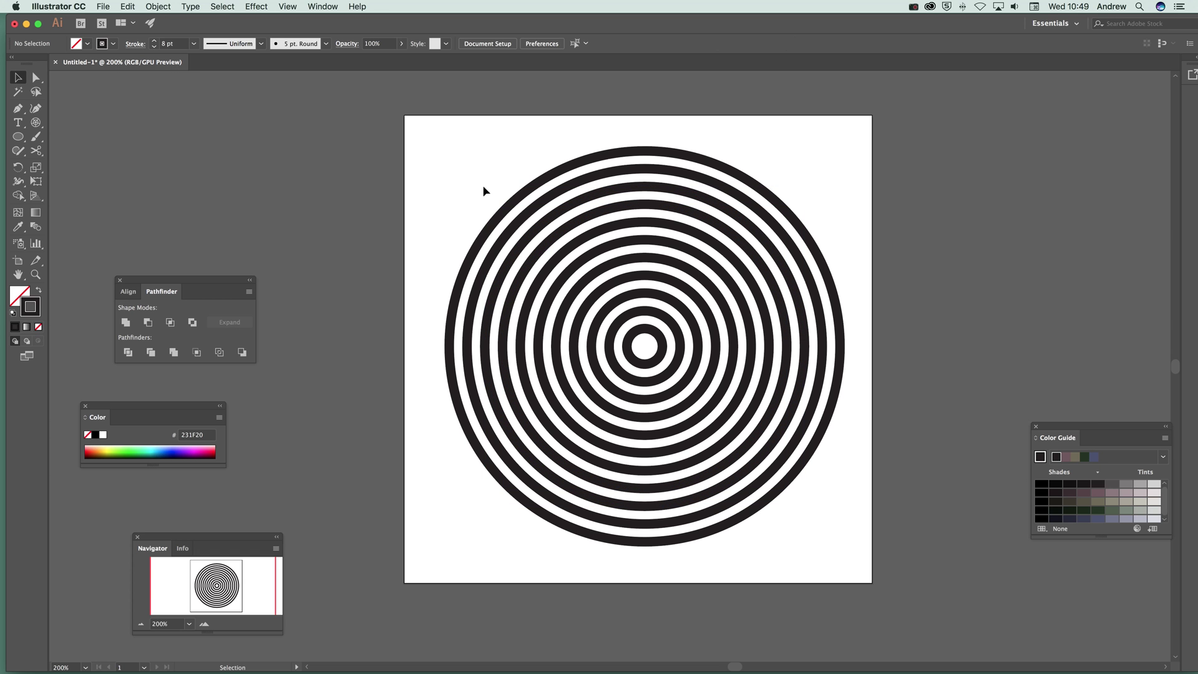
Cut the outermost ring at its upper-left edge with the Scissors tool.
{"action": "left_click", "coordinate": [572, 163]}
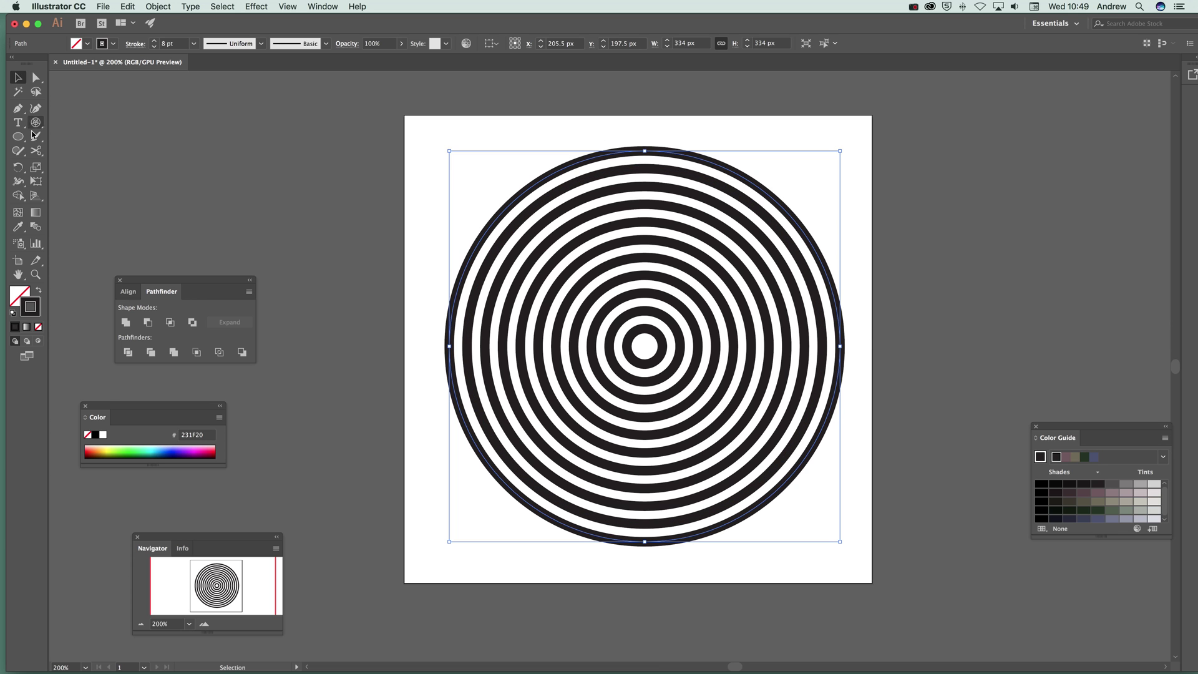
{"action": "left_click", "coordinate": [37, 153]}
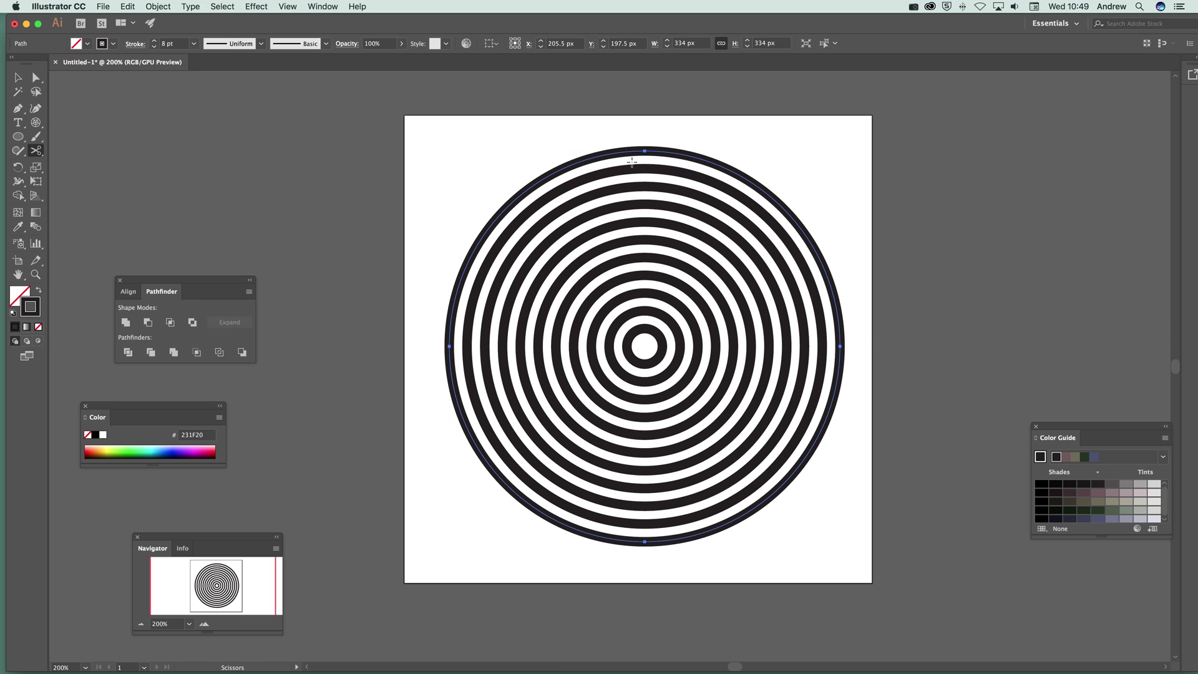
{"action": "left_click", "coordinate": [556, 169]}
Give the outer ring a 12 pt stroke weight.
{"action": "left_click", "coordinate": [19, 77]}
{"action": "left_click", "coordinate": [405, 212]}
{"action": "left_click", "coordinate": [487, 234]}
{"action": "left_click", "coordinate": [194, 44]}
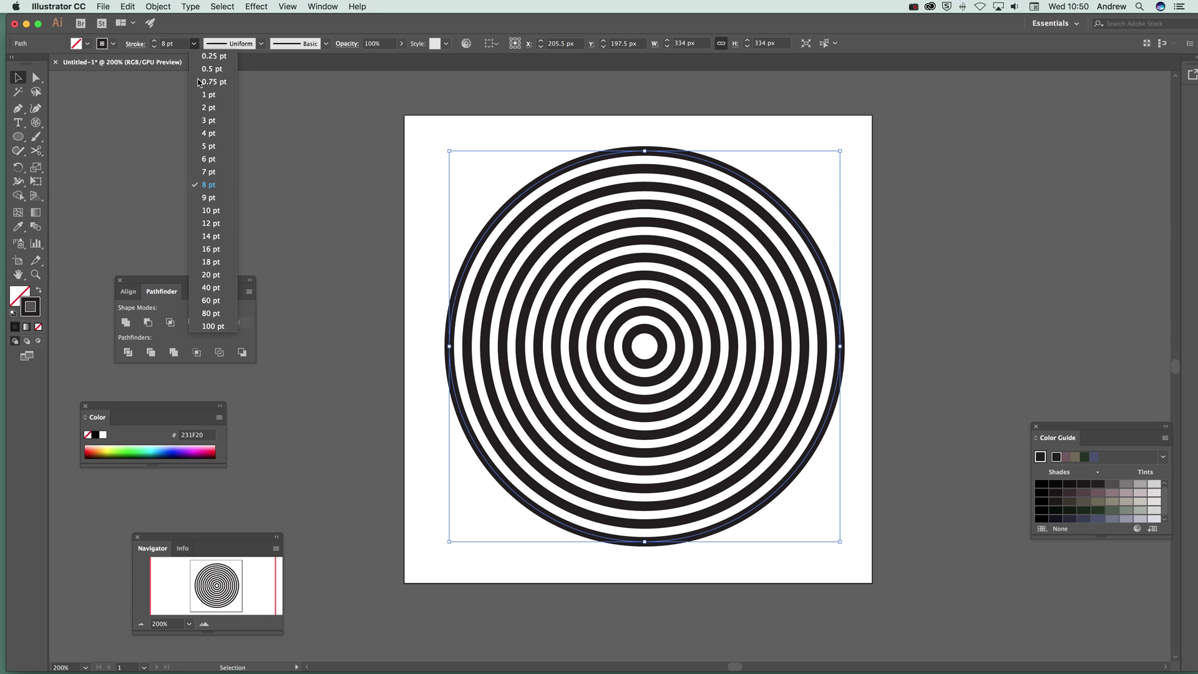
{"action": "left_click", "coordinate": [229, 223]}
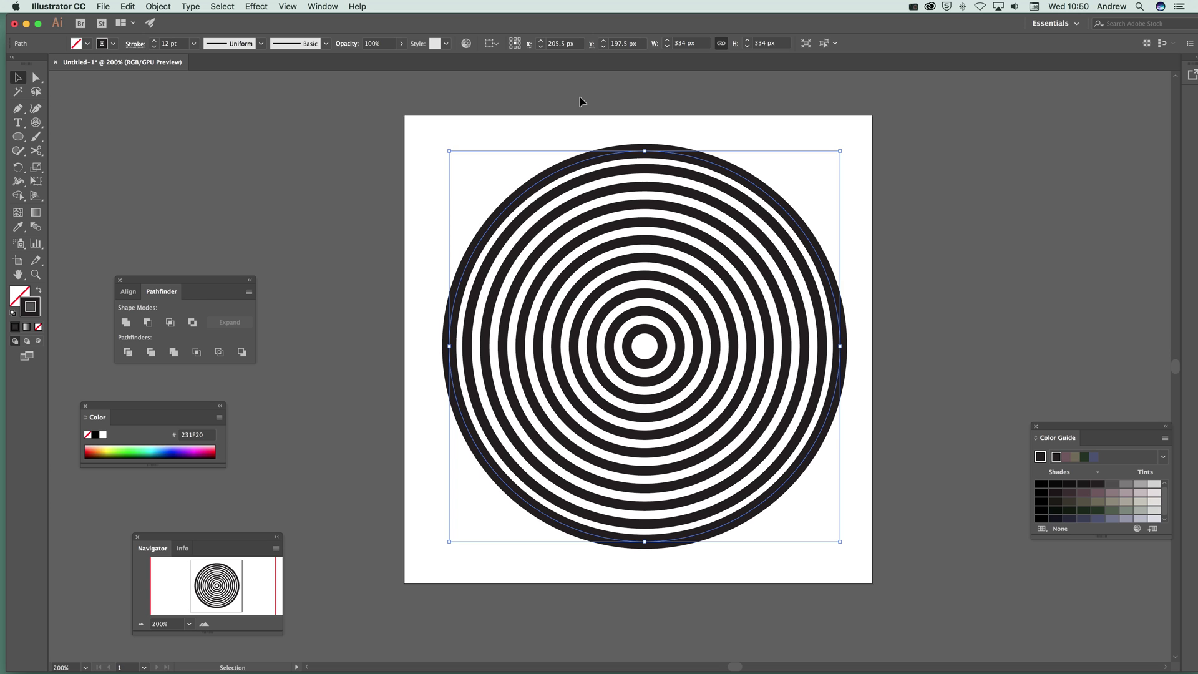
Set the next inner rings to 2 pt and 14 pt stroke weights.
{"action": "left_click", "coordinate": [549, 196]}
{"action": "left_click", "coordinate": [559, 222]}
{"action": "left_click", "coordinate": [194, 44]}
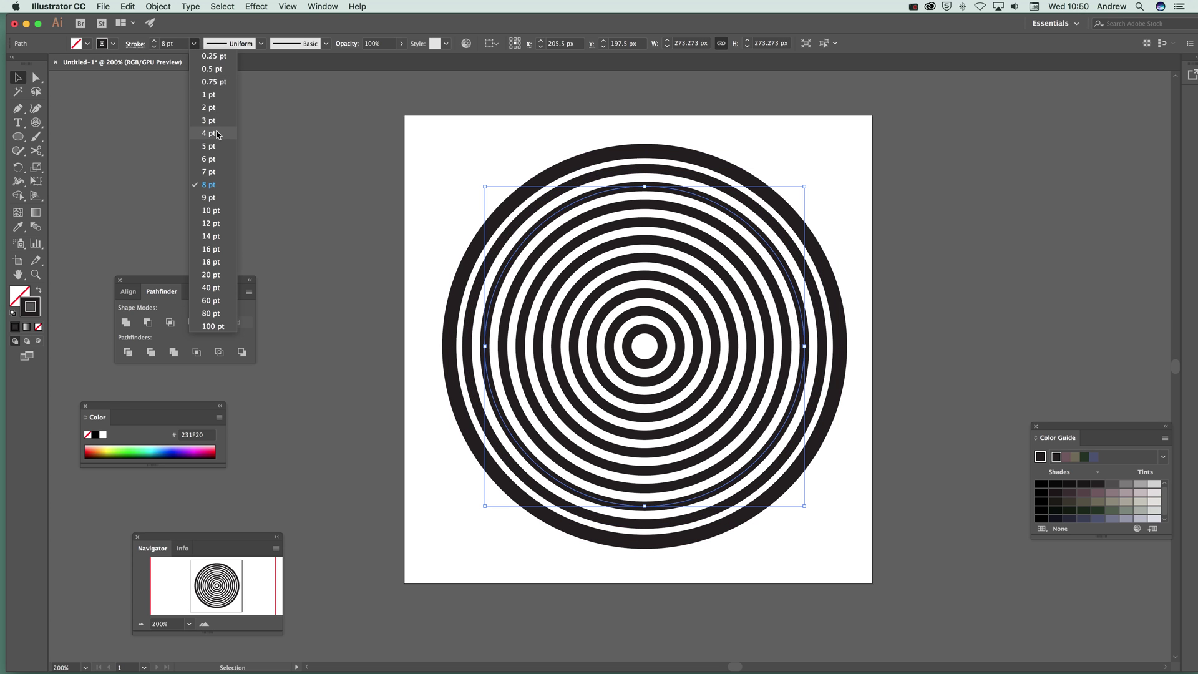
{"action": "key", "text": "Escape"}
{"action": "left_click", "coordinate": [557, 233]}
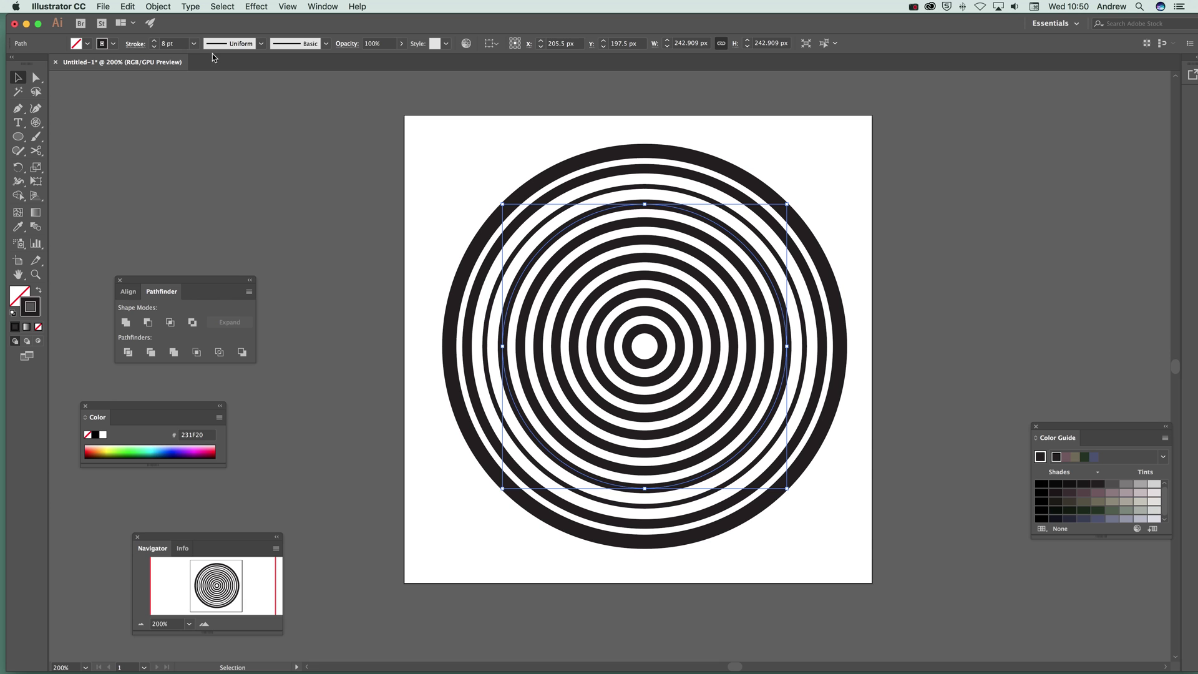
{"action": "left_click", "coordinate": [194, 43]}
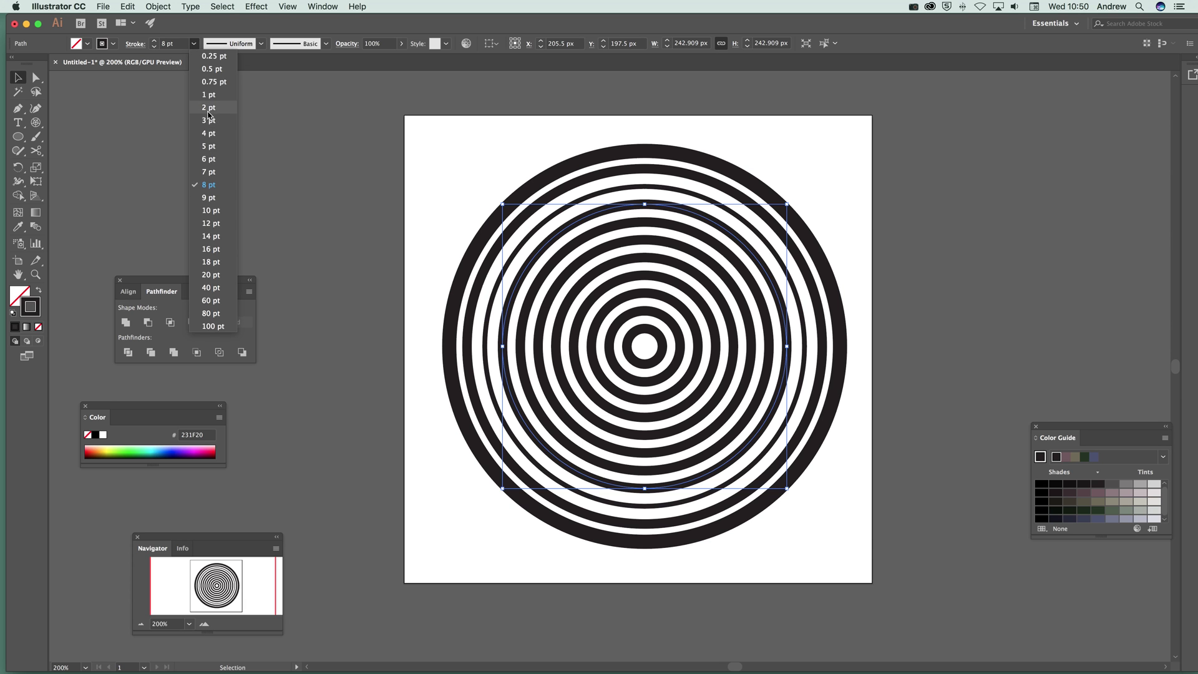
{"action": "left_click", "coordinate": [209, 112]}
{"action": "left_click", "coordinate": [564, 257]}
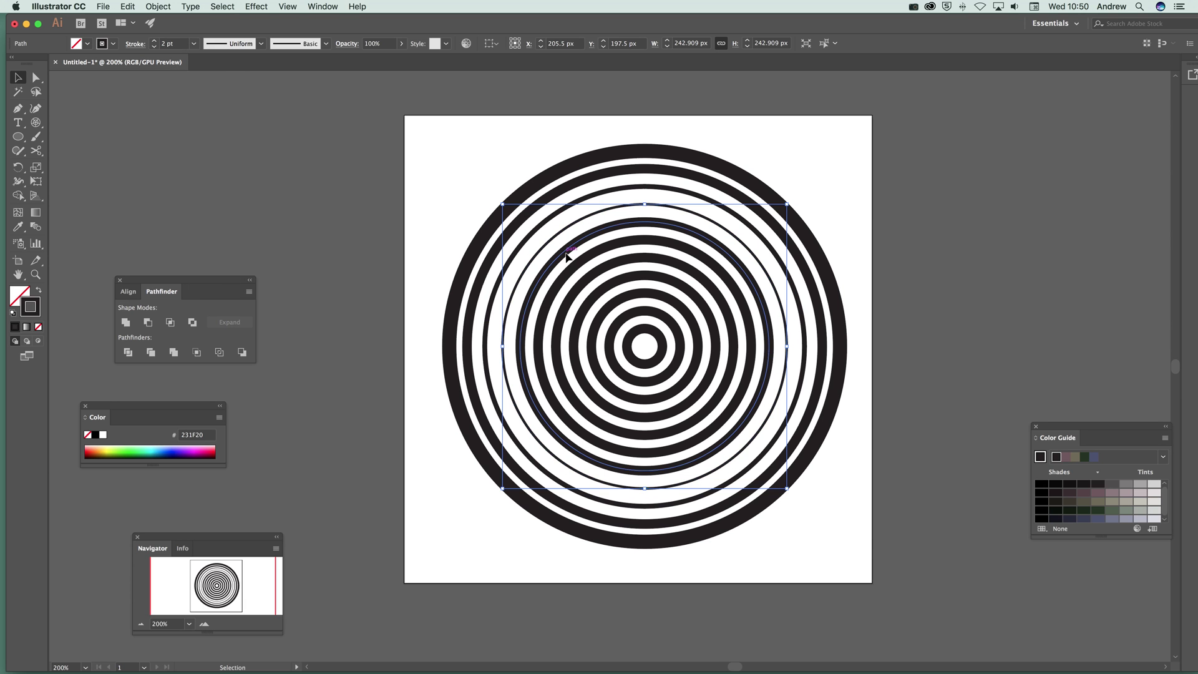
{"action": "left_click", "coordinate": [194, 43]}
{"action": "left_click", "coordinate": [210, 236]}
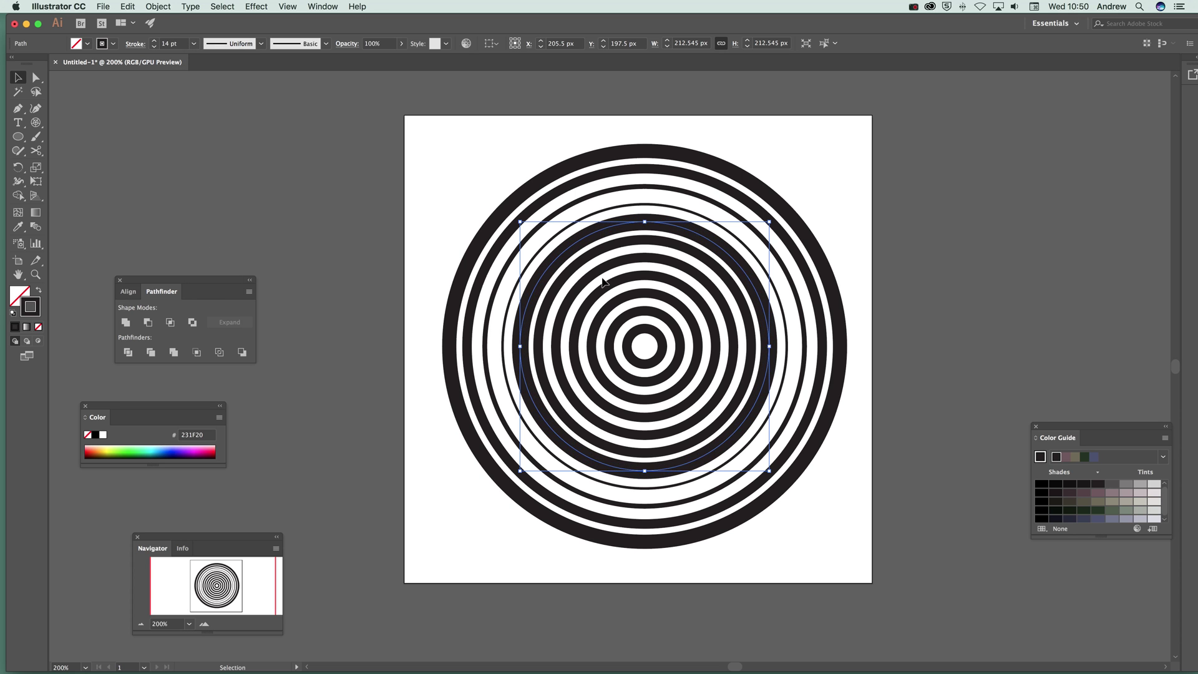
Change the weights of the smaller inner rings, including 6 pt and 10 pt.
{"action": "left_click", "coordinate": [597, 259]}
{"action": "left_click", "coordinate": [194, 43]}
{"action": "left_click", "coordinate": [219, 137]}
{"action": "left_click", "coordinate": [601, 268]}
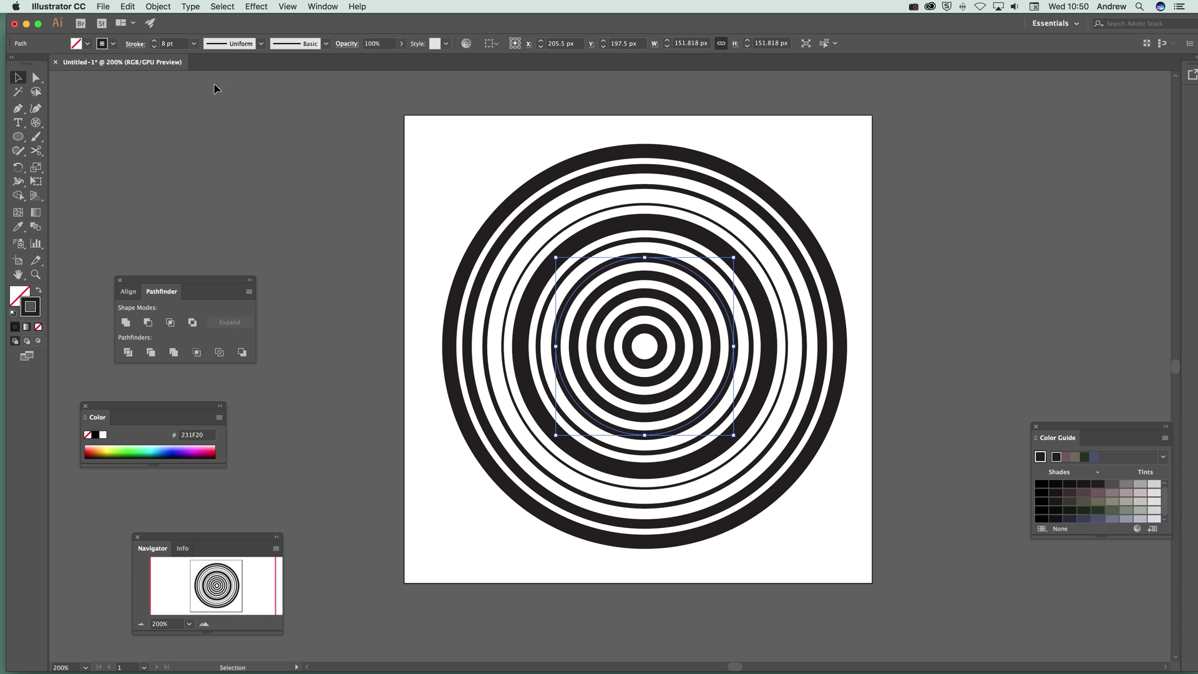
{"action": "left_click", "coordinate": [194, 43]}
{"action": "left_click", "coordinate": [213, 157]}
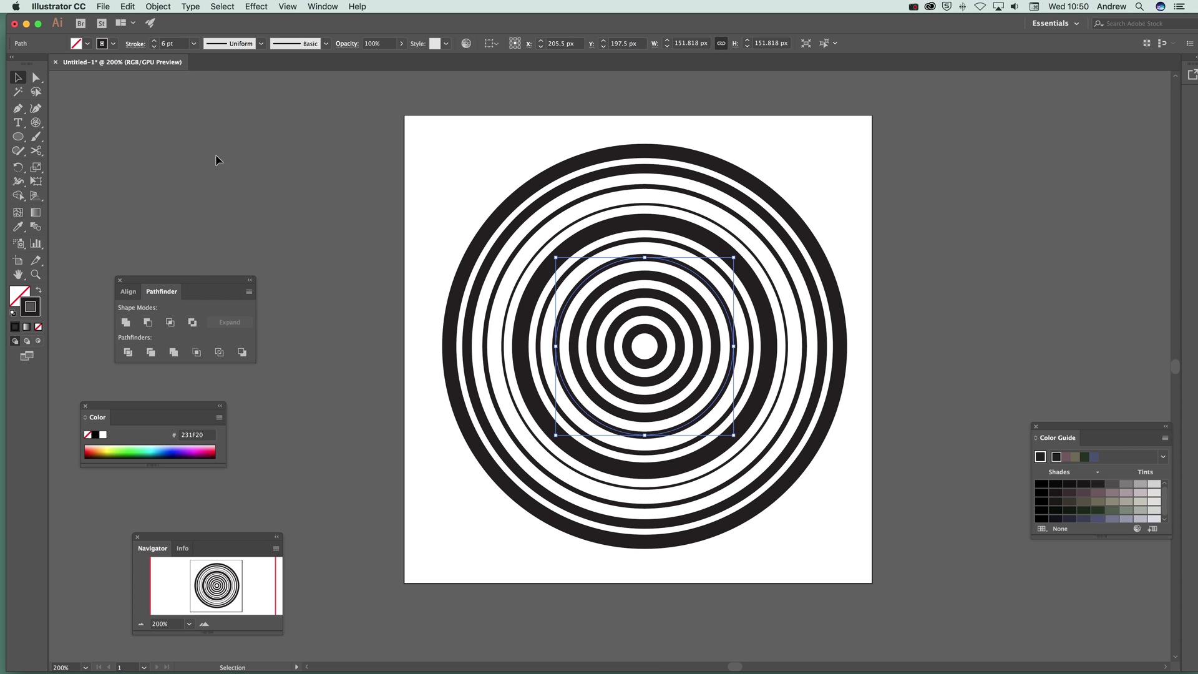
{"action": "left_click", "coordinate": [610, 281]}
{"action": "left_click", "coordinate": [194, 43]}
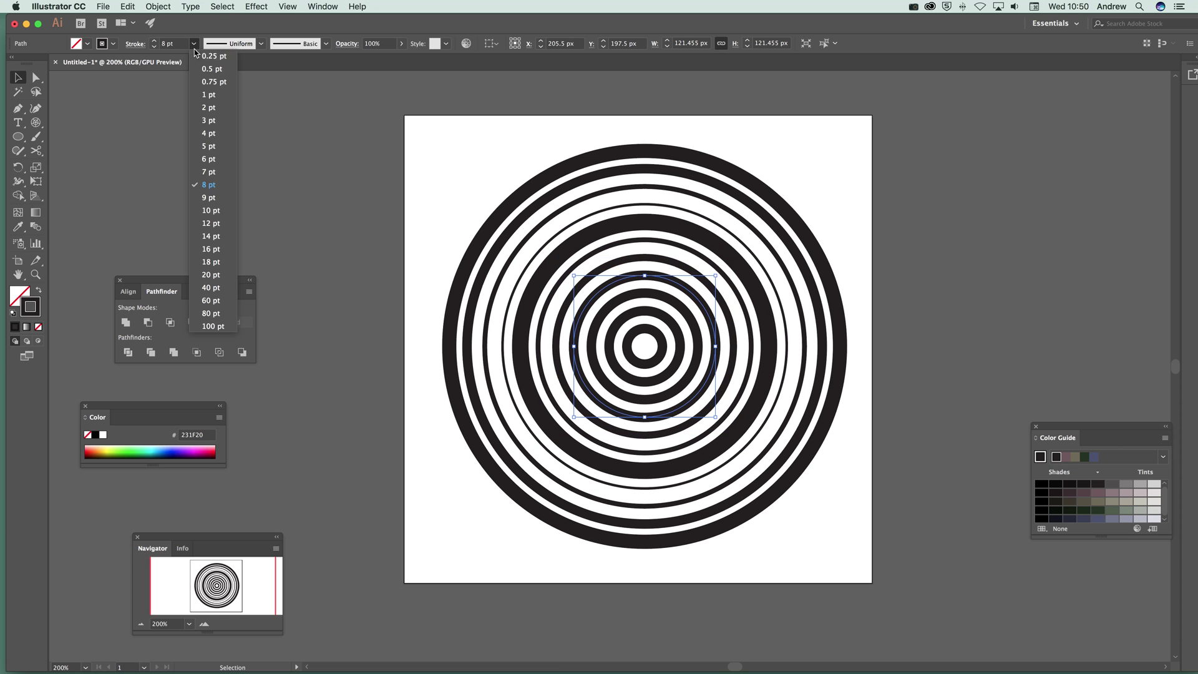
{"action": "left_click", "coordinate": [213, 209]}
{"action": "left_click", "coordinate": [700, 327]}
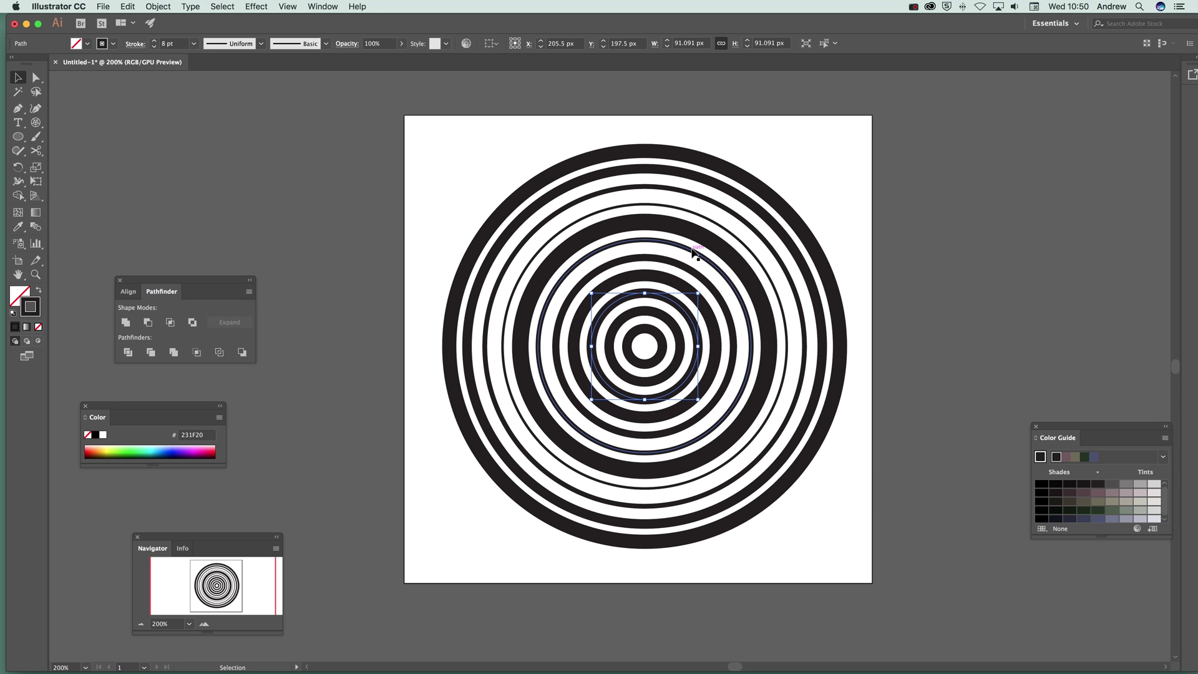
Delete the three innermost rings one after another to leave an empty centre.
{"action": "key", "text": "Delete"}
{"action": "left_click", "coordinate": [647, 311]}
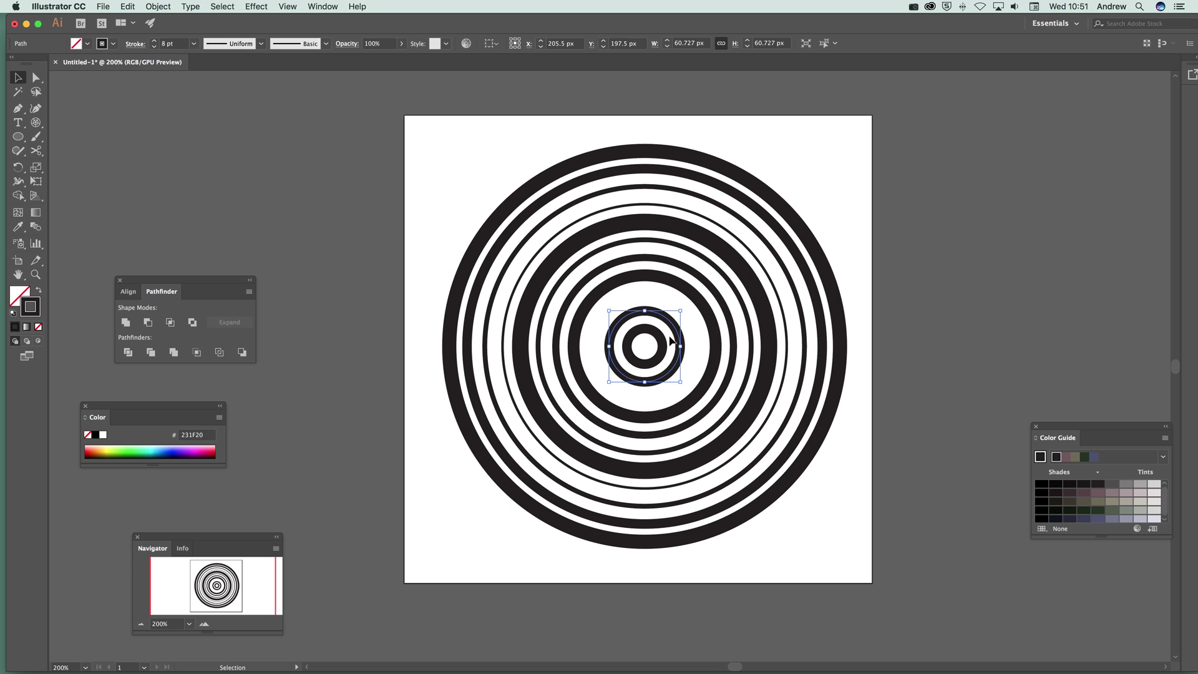
{"action": "key", "text": "Delete"}
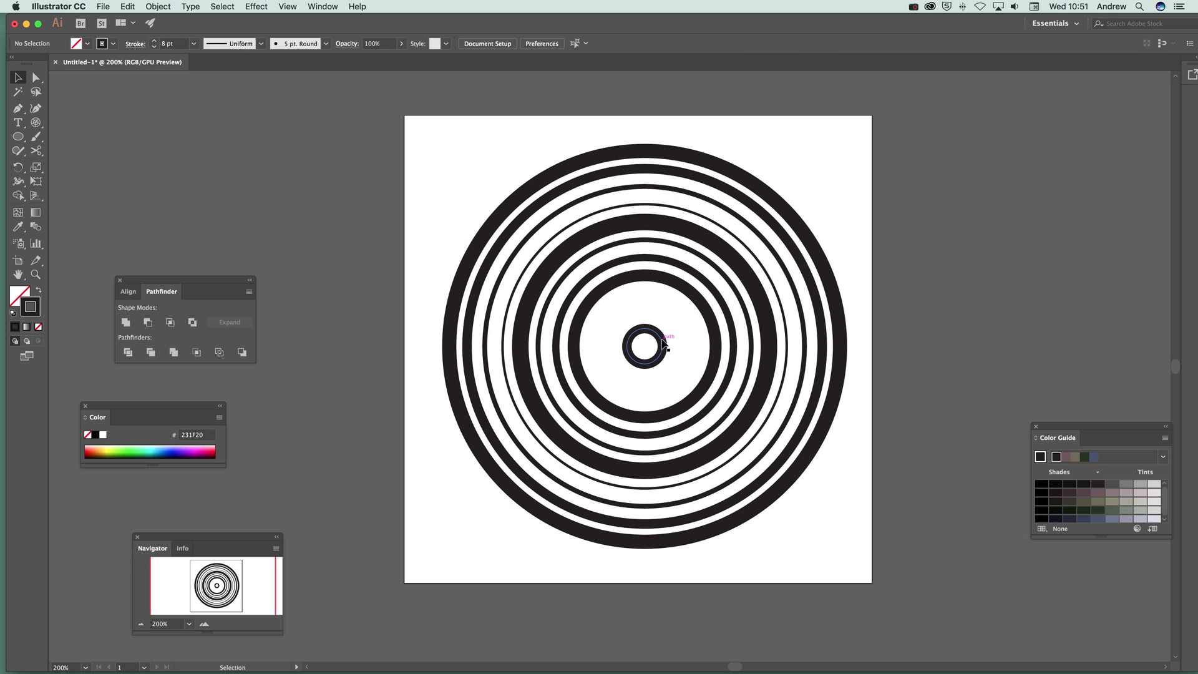
{"action": "left_click", "coordinate": [663, 342]}
{"action": "key", "text": "Delete"}
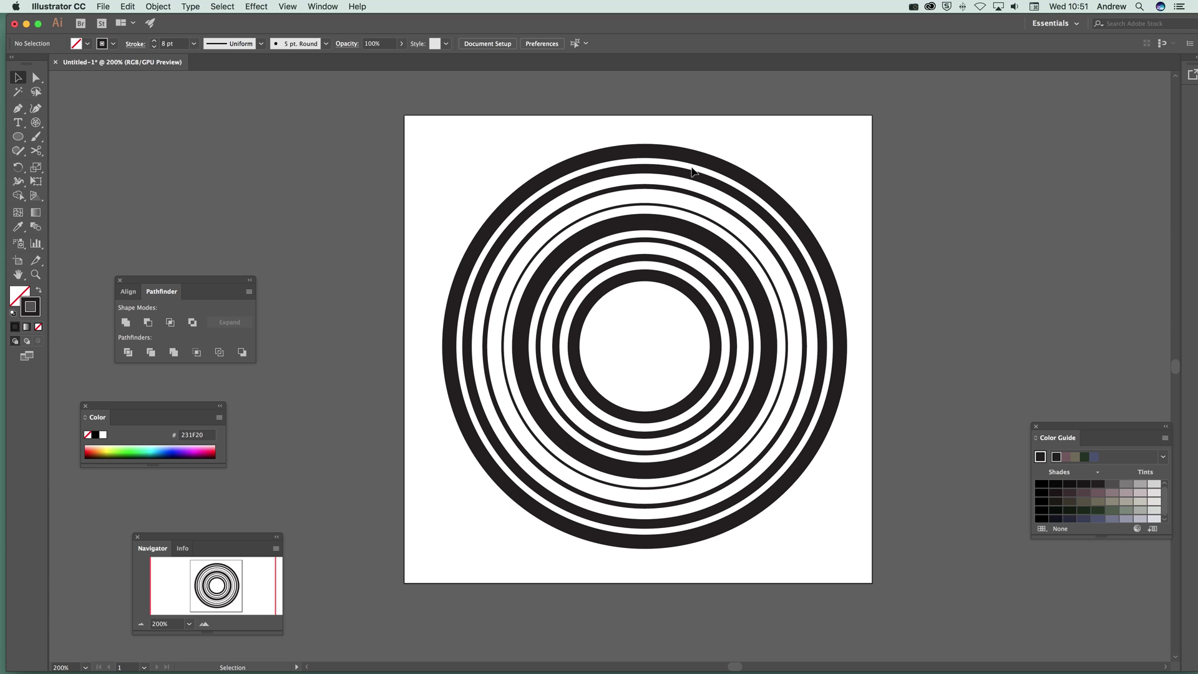
Cut a short arc out of the outer ring and set strokes to Round Cap.
{"action": "left_click", "coordinate": [585, 161]}
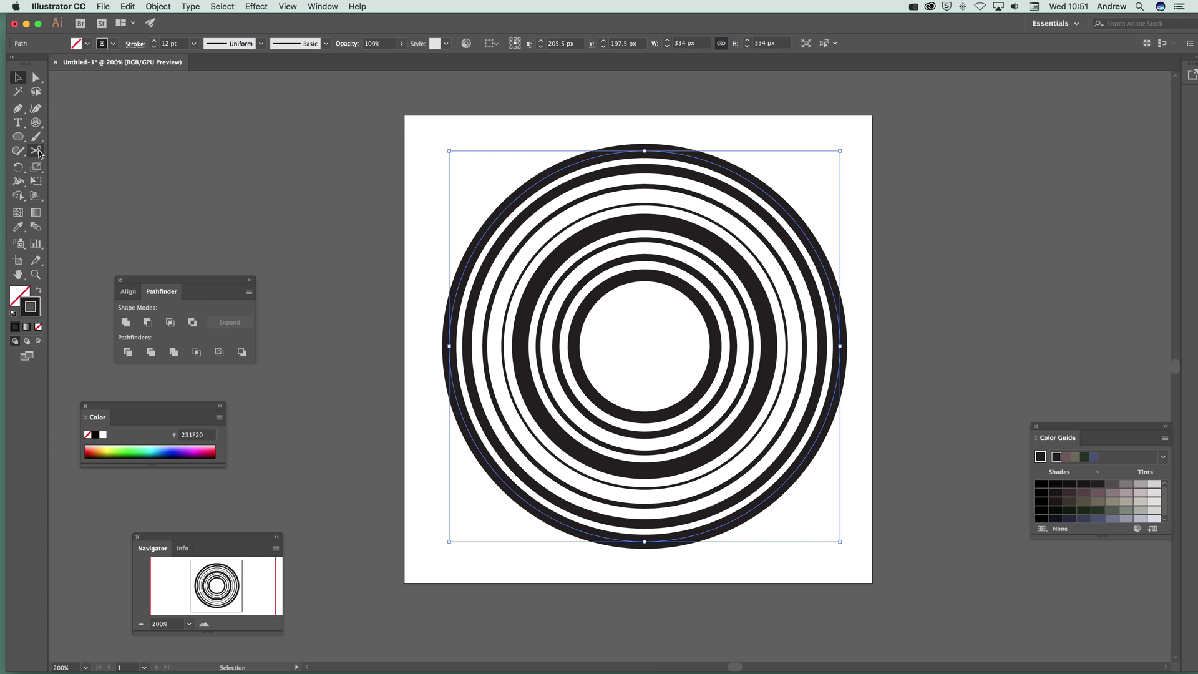
{"action": "left_click", "coordinate": [39, 152]}
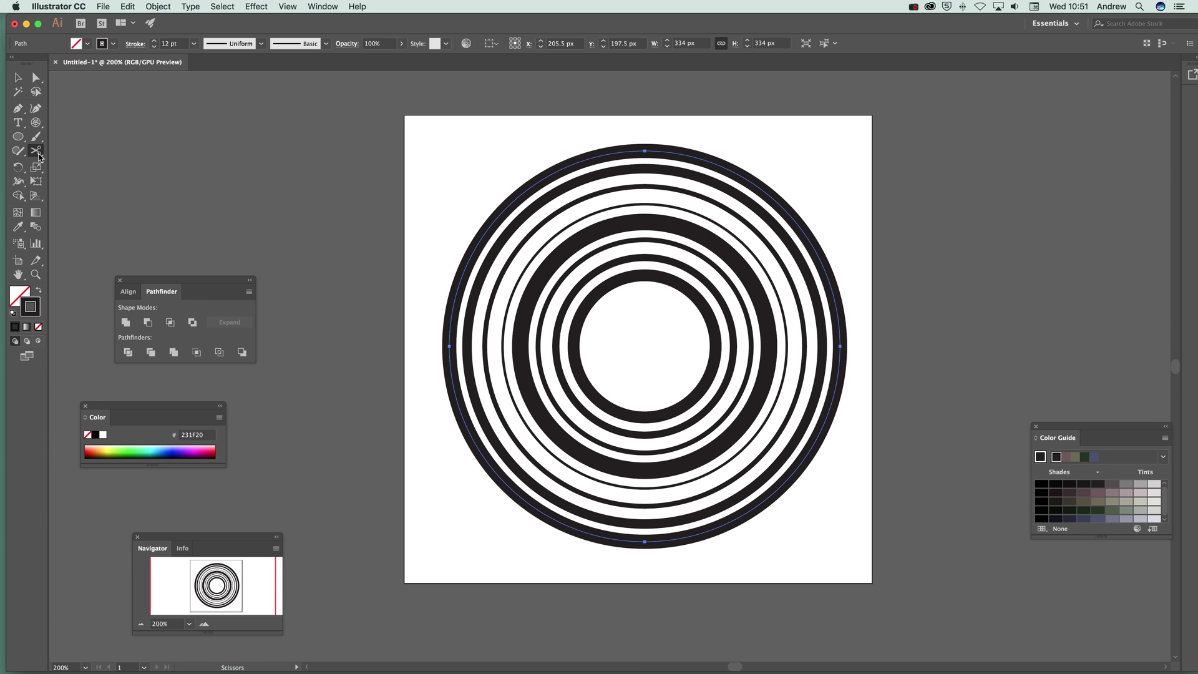
{"action": "left_click", "coordinate": [546, 176]}
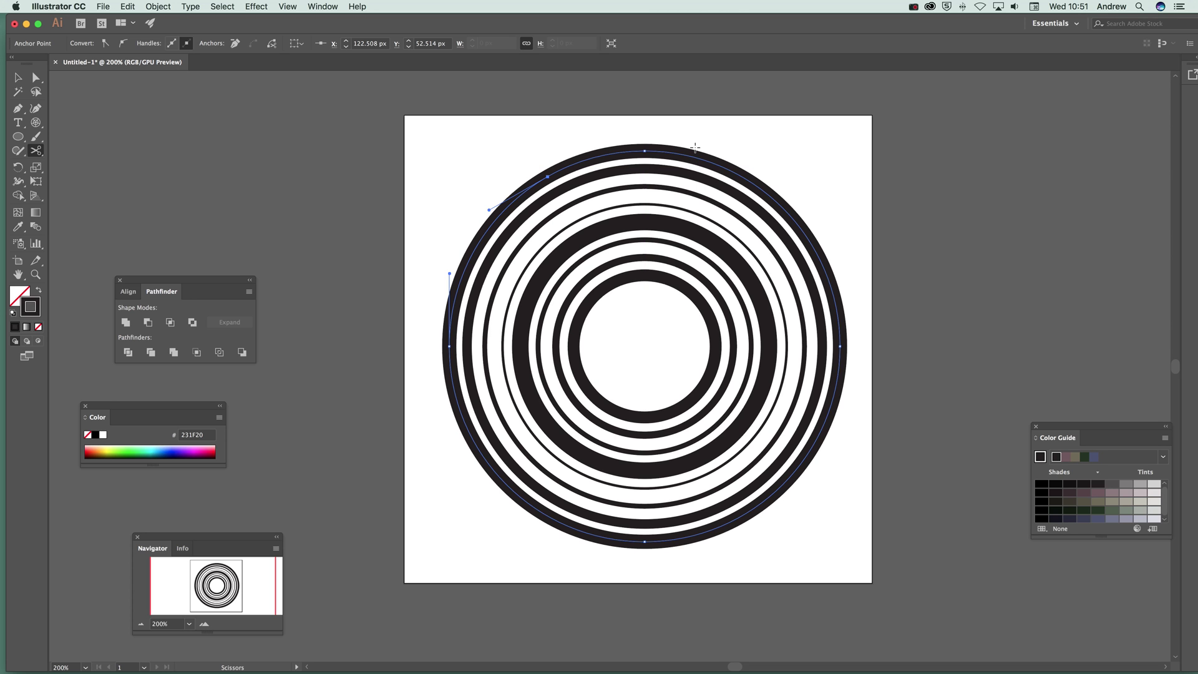
{"action": "key", "text": "Delete"}
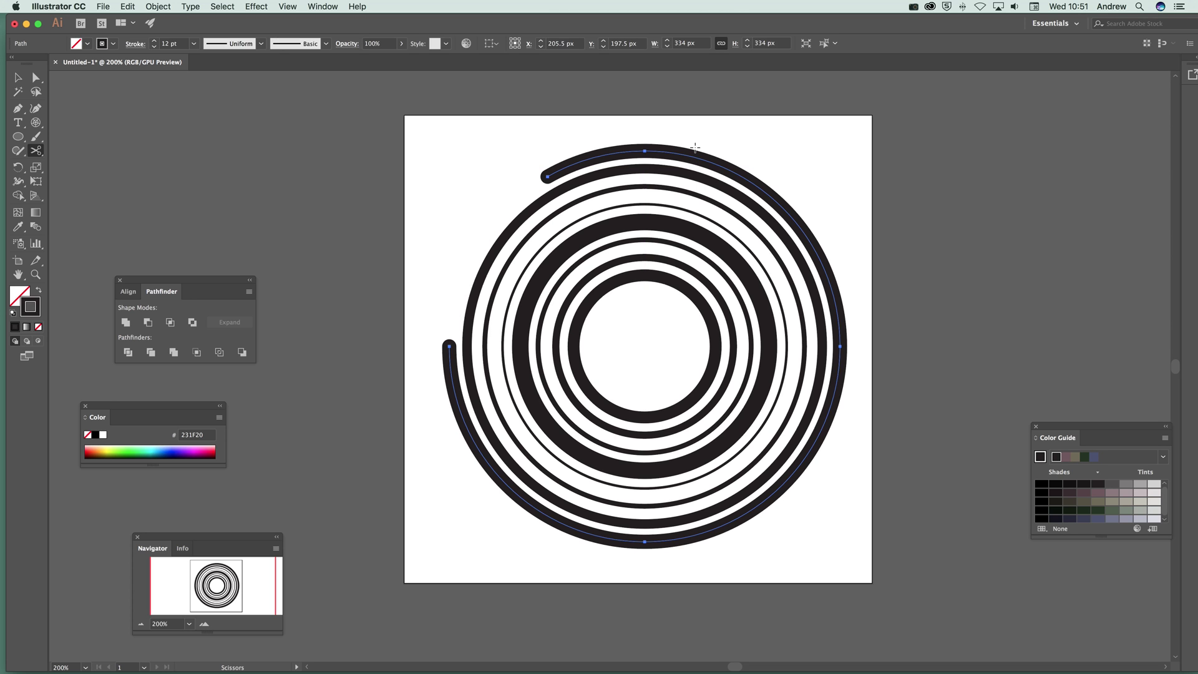
{"action": "left_click", "coordinate": [136, 45]}
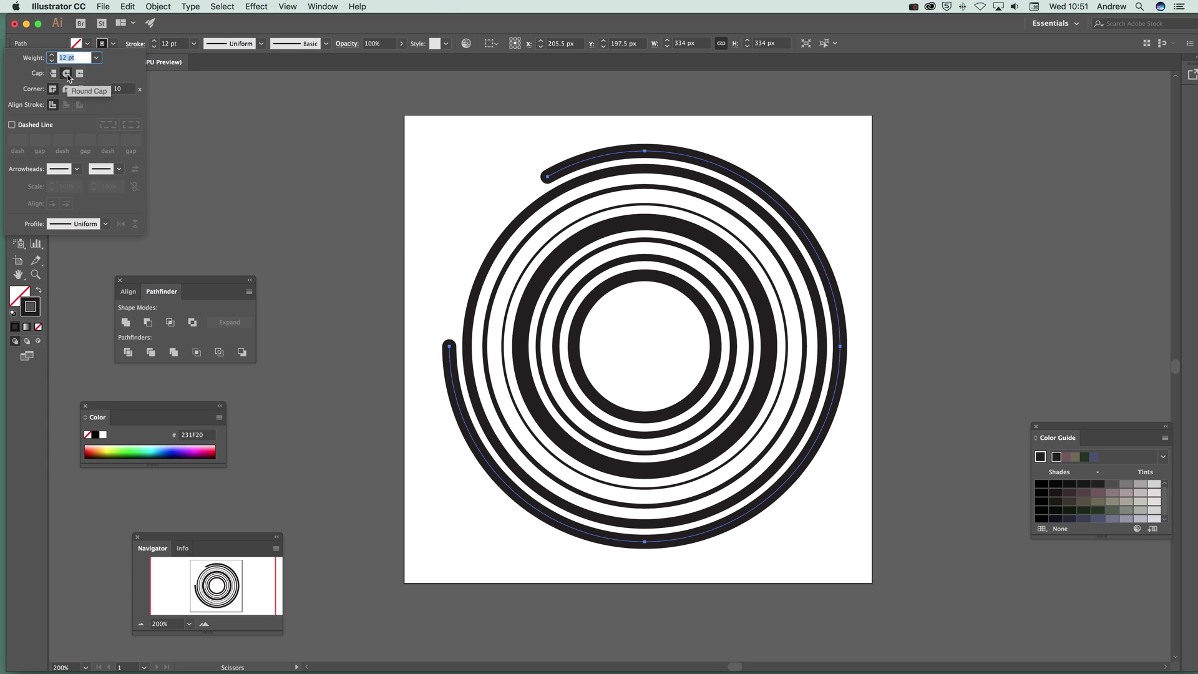
{"action": "key", "text": "Escape"}
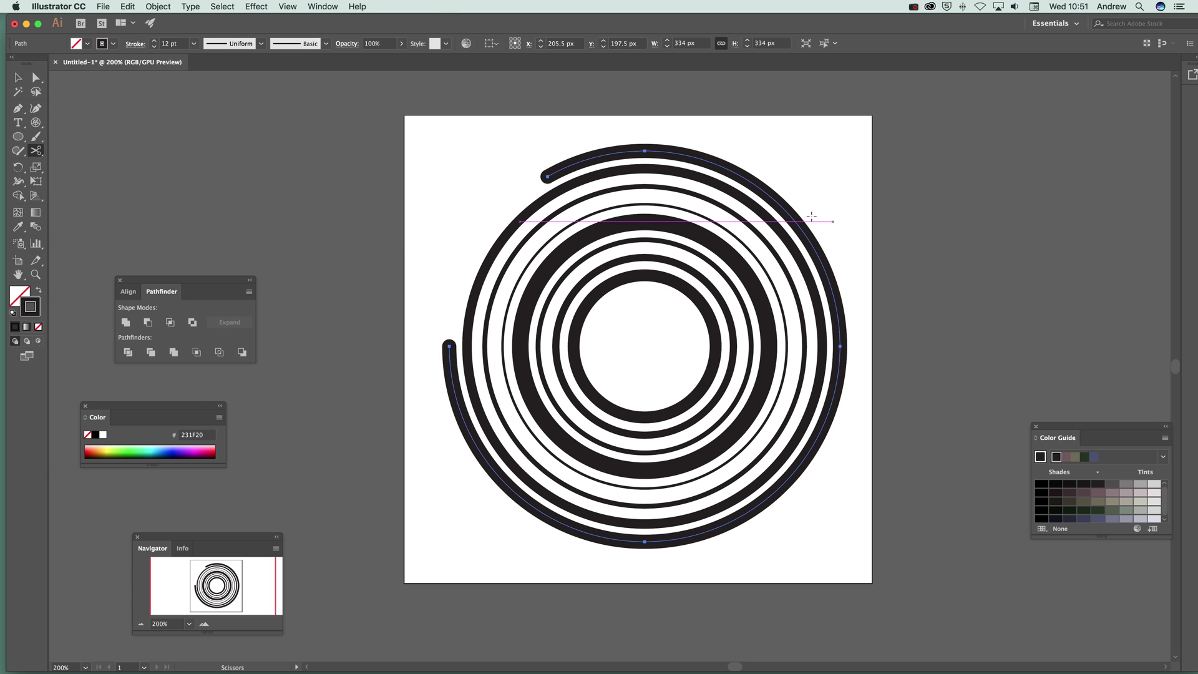
Cut and delete arcs on the right side of the outer, 8 pt, thin and 4 pt rings.
{"action": "left_click", "coordinate": [772, 196]}
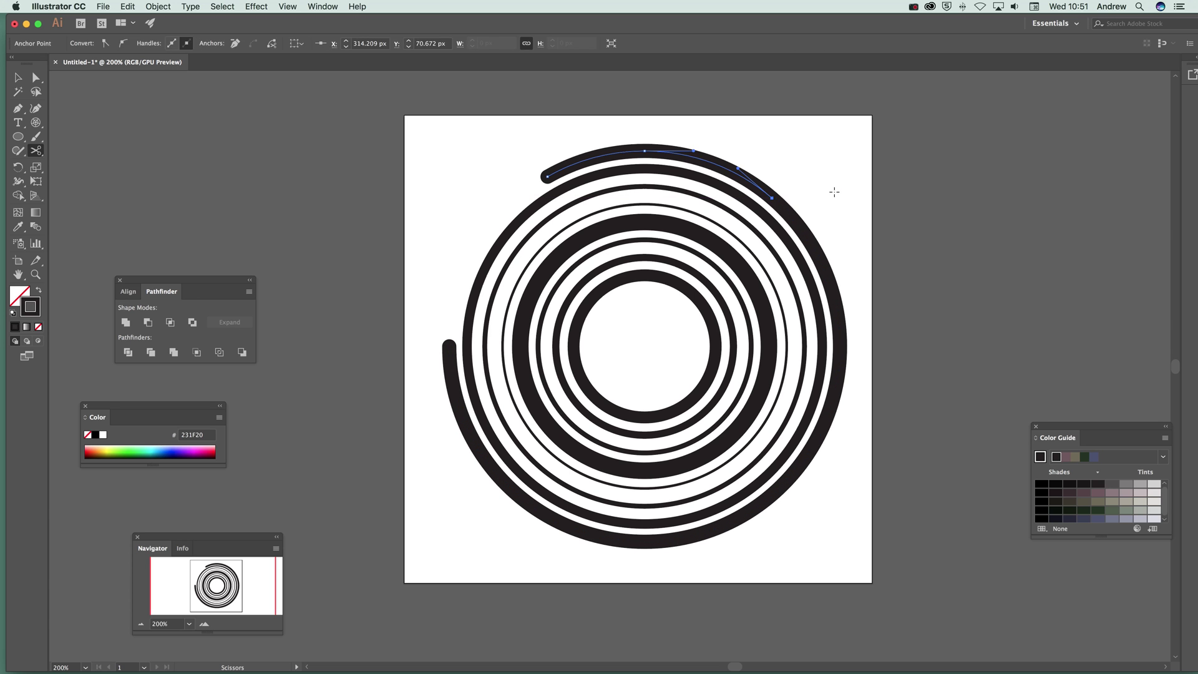
{"action": "key", "text": "Delete"}
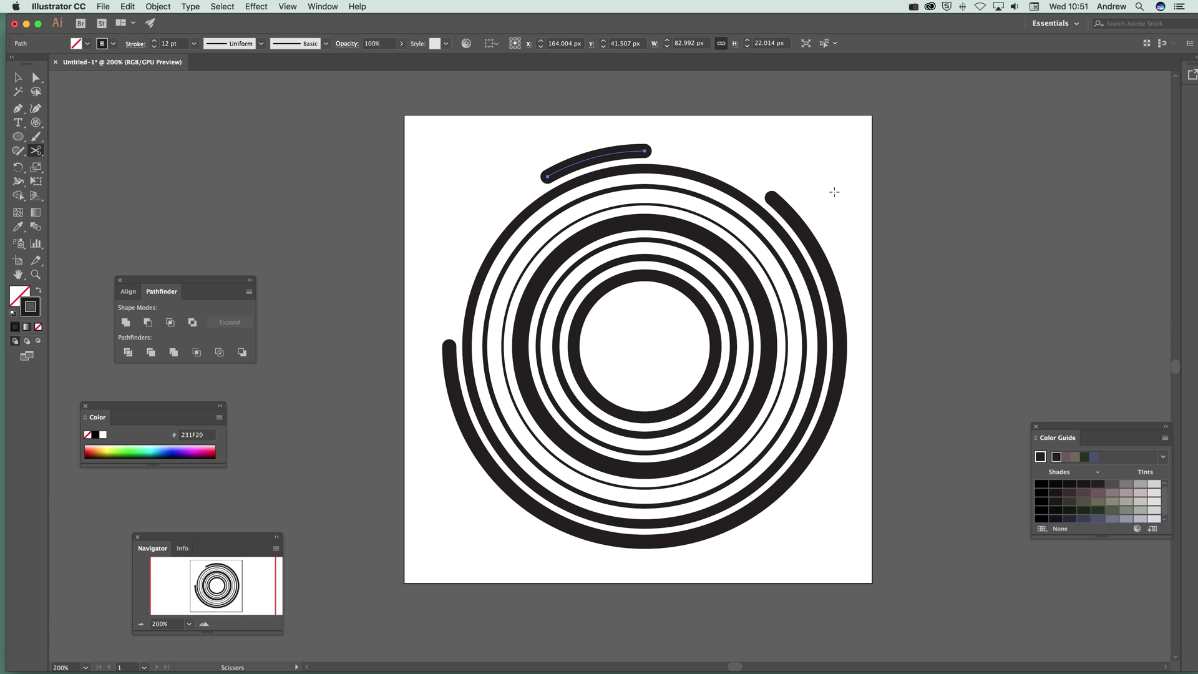
{"action": "left_click", "coordinate": [793, 246]}
{"action": "key", "text": "Delete"}
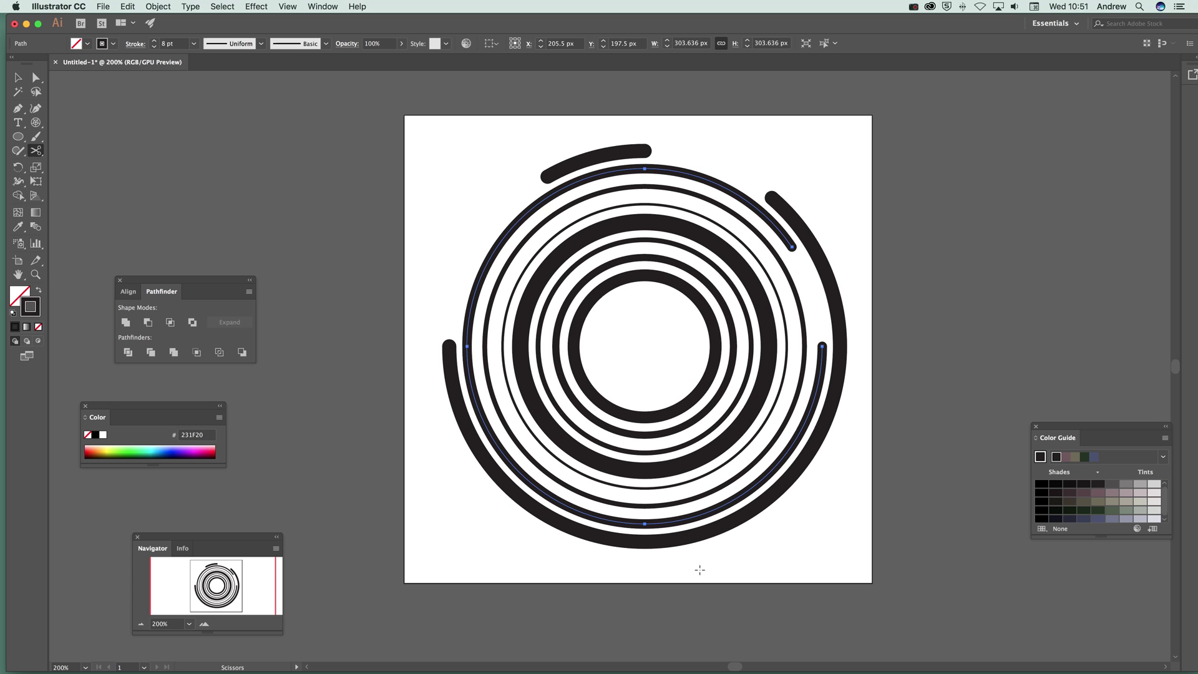
{"action": "left_click", "coordinate": [717, 508]}
{"action": "key", "text": "Delete"}
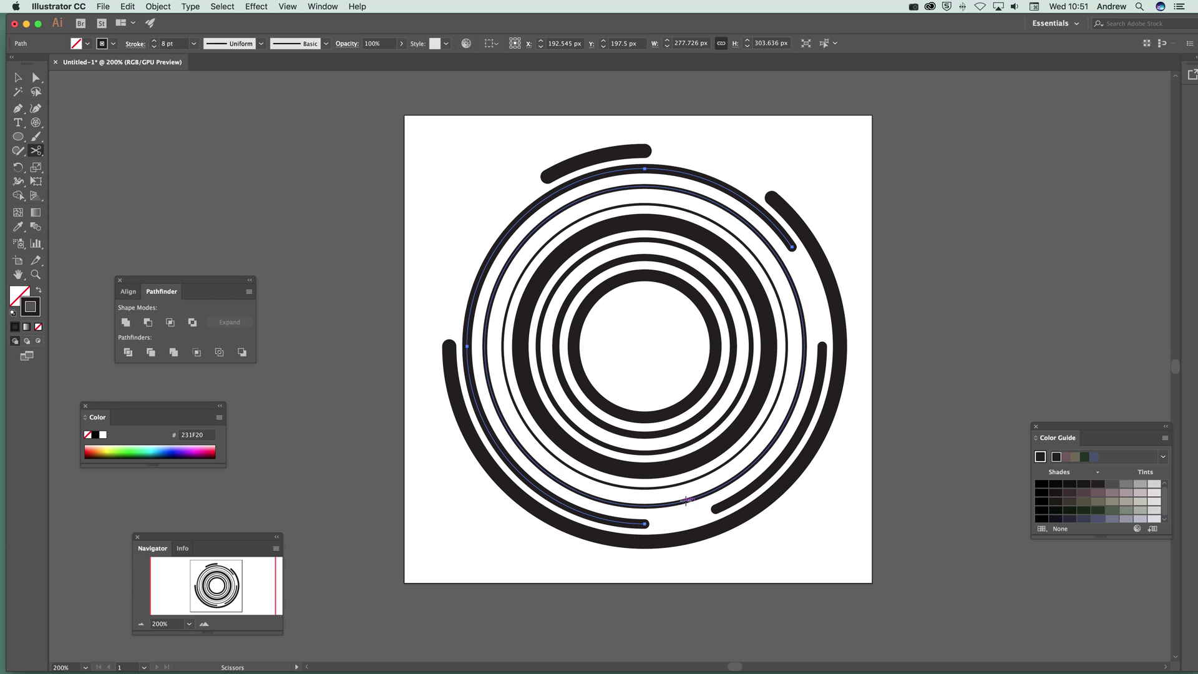
{"action": "left_click", "coordinate": [686, 501]}
{"action": "key", "text": "Delete"}
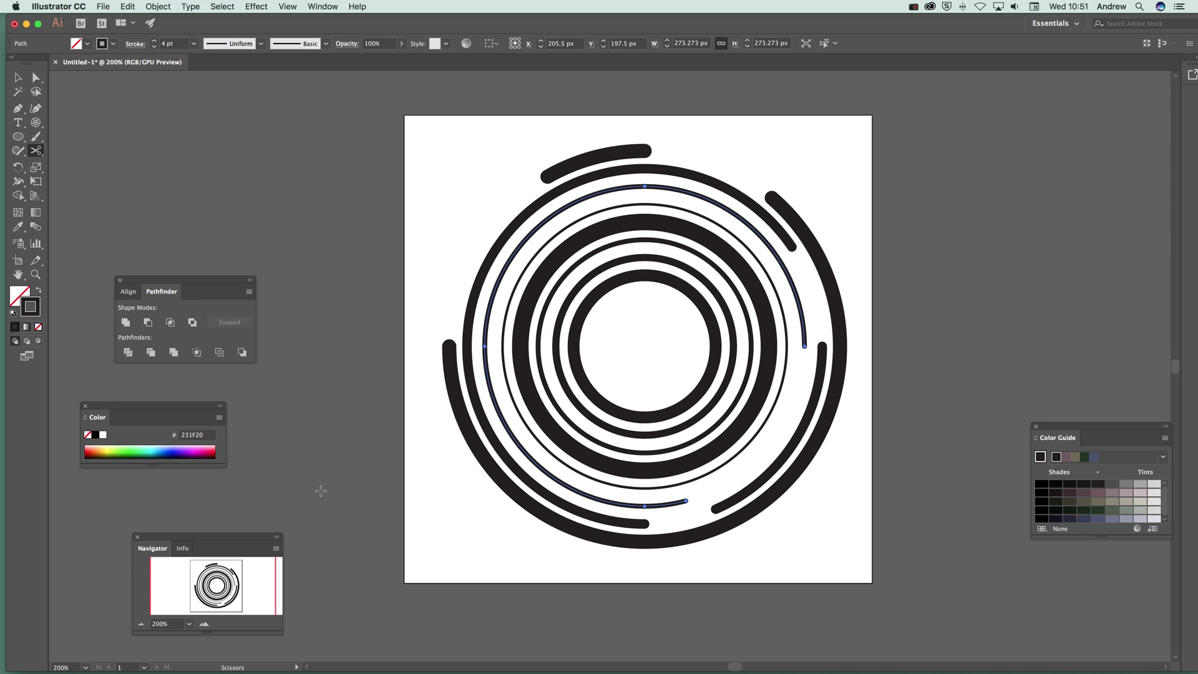
Remove lower arcs from the thin inner ring, the thick ring and the next ring.
{"action": "left_click", "coordinate": [523, 416]}
{"action": "key", "text": "Delete"}
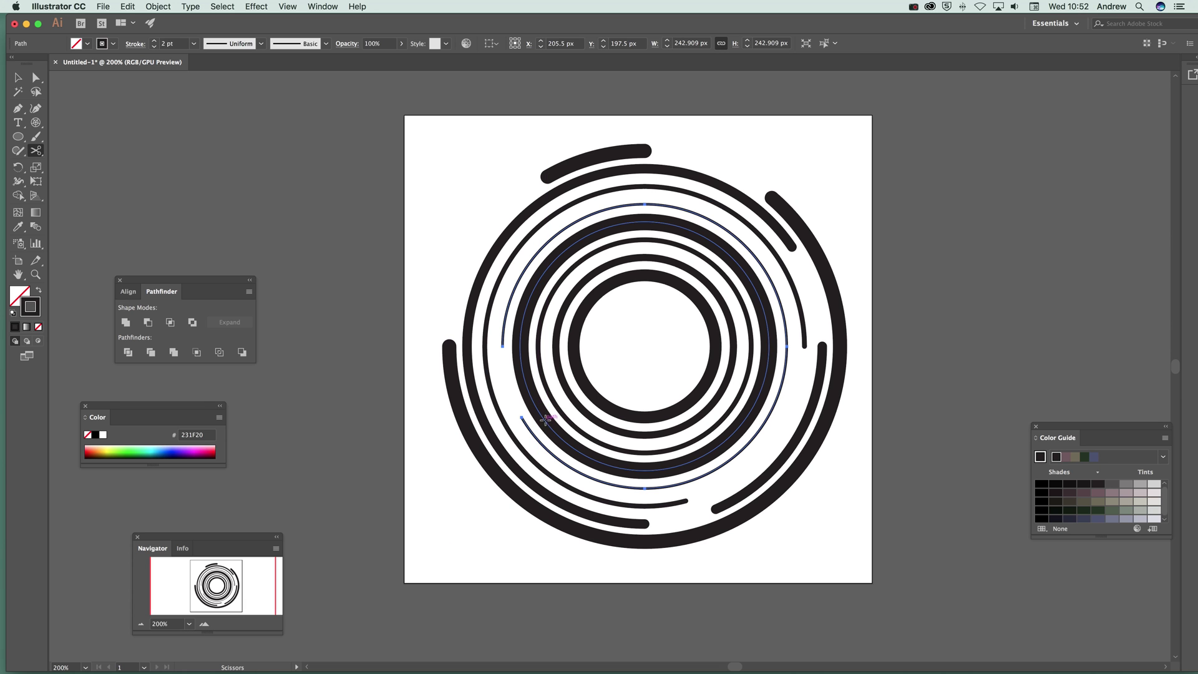
{"action": "left_click", "coordinate": [546, 420]}
{"action": "key", "text": "Delete"}
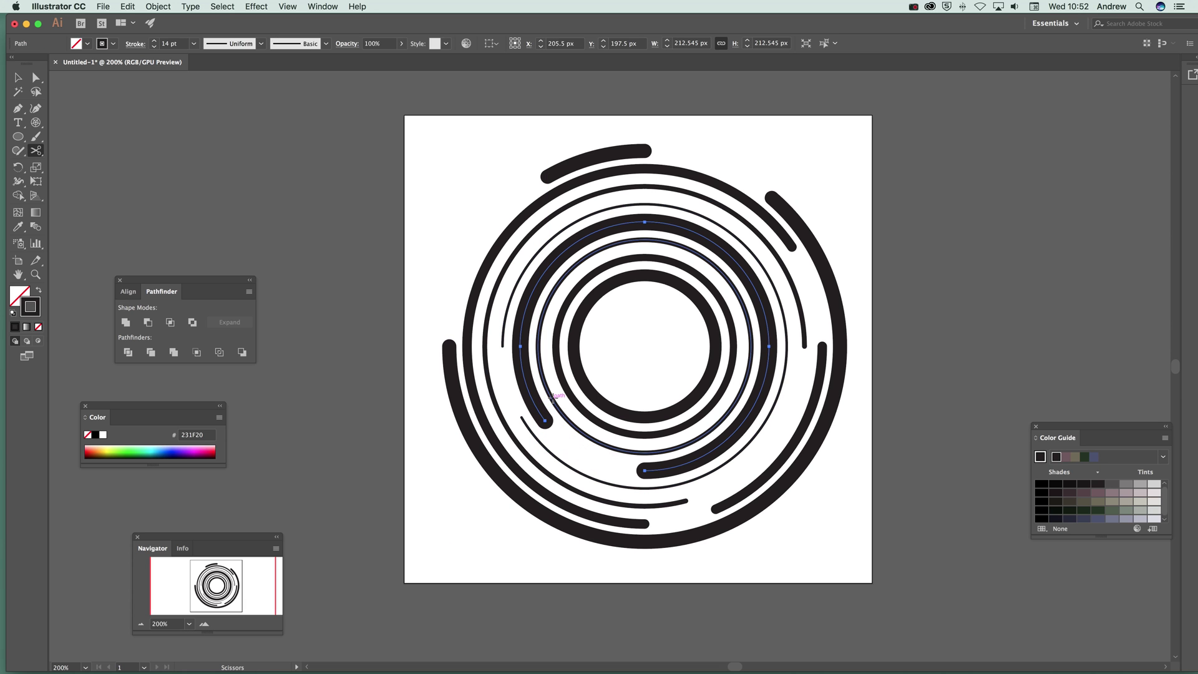
{"action": "left_click", "coordinate": [735, 404]}
{"action": "key", "text": "Delete"}
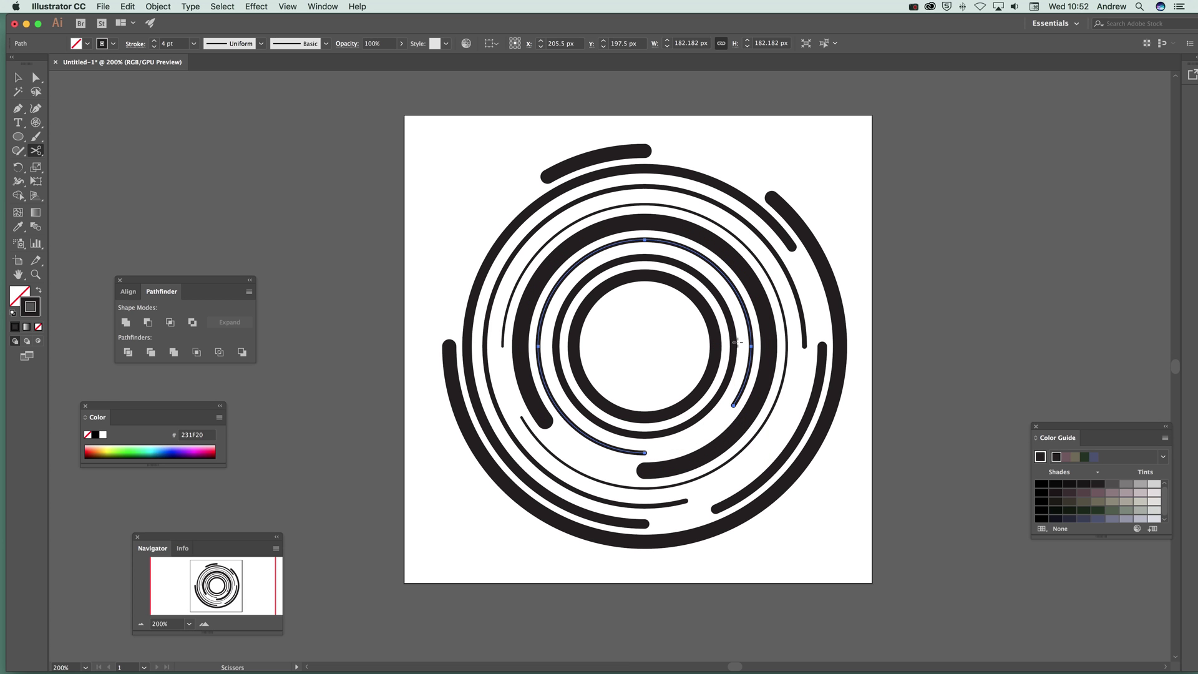
Remove upper-right, innermost lower-right and thick upper-left pieces from the remaining rings.
{"action": "left_click", "coordinate": [730, 292]}
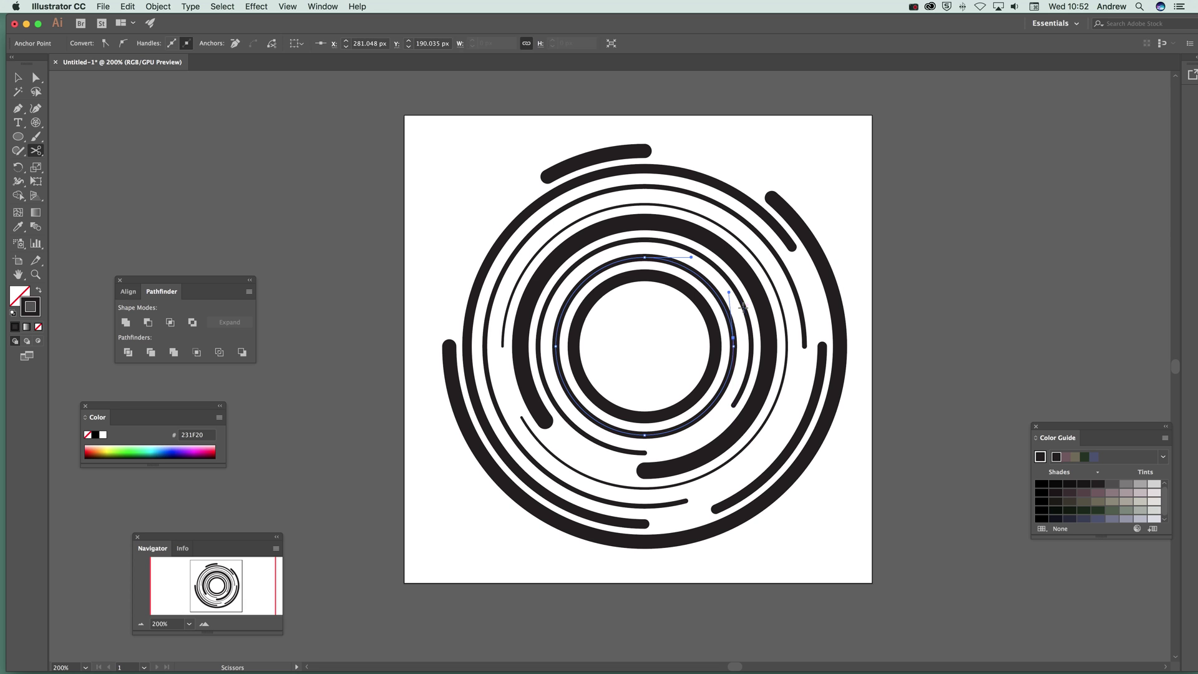
{"action": "key", "text": "Delete"}
{"action": "left_click", "coordinate": [712, 367]}
{"action": "key", "text": "Delete"}
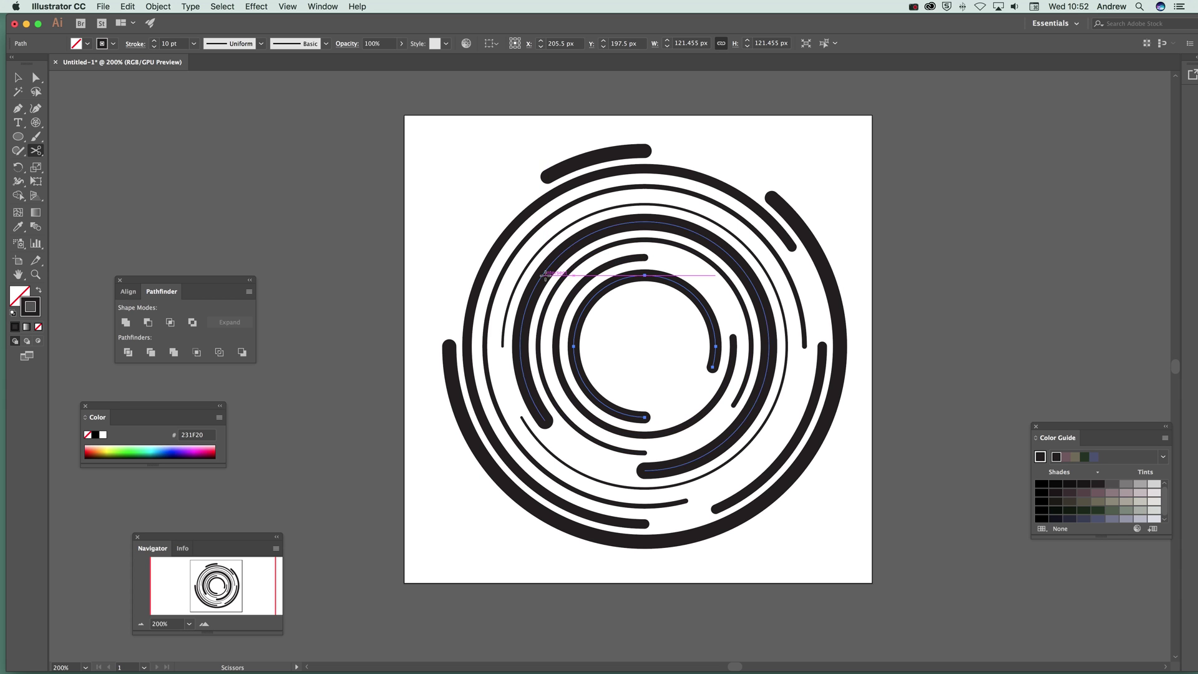
{"action": "left_click", "coordinate": [556, 266]}
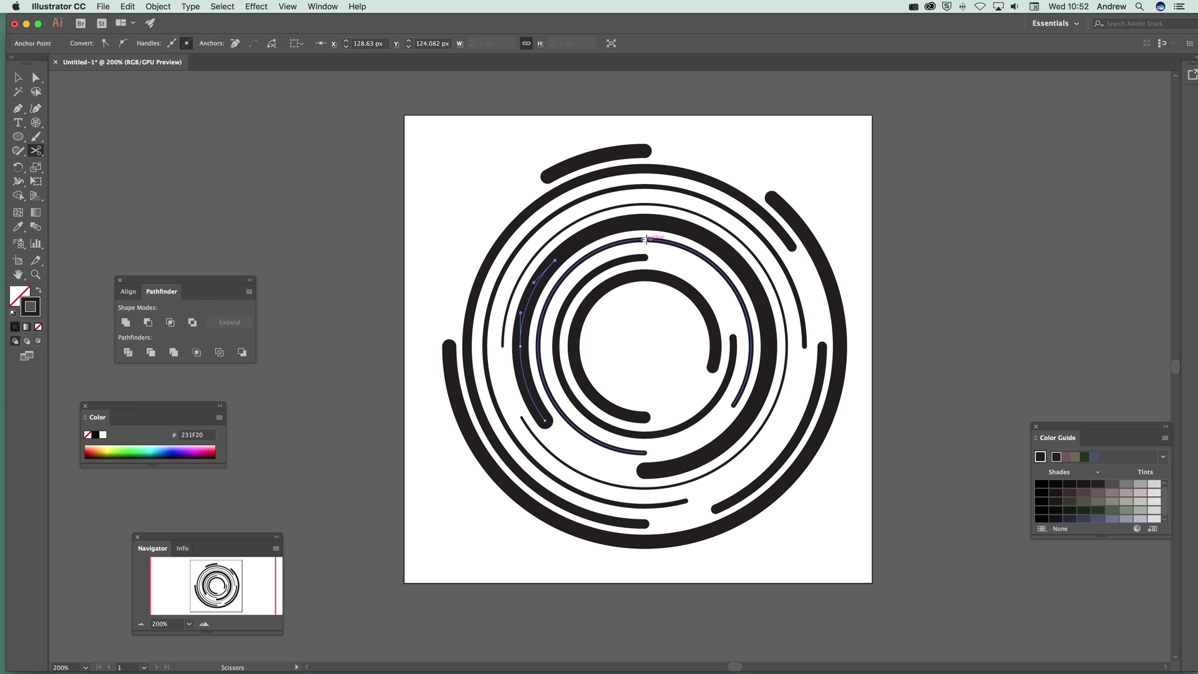
{"action": "key", "text": "Delete"}
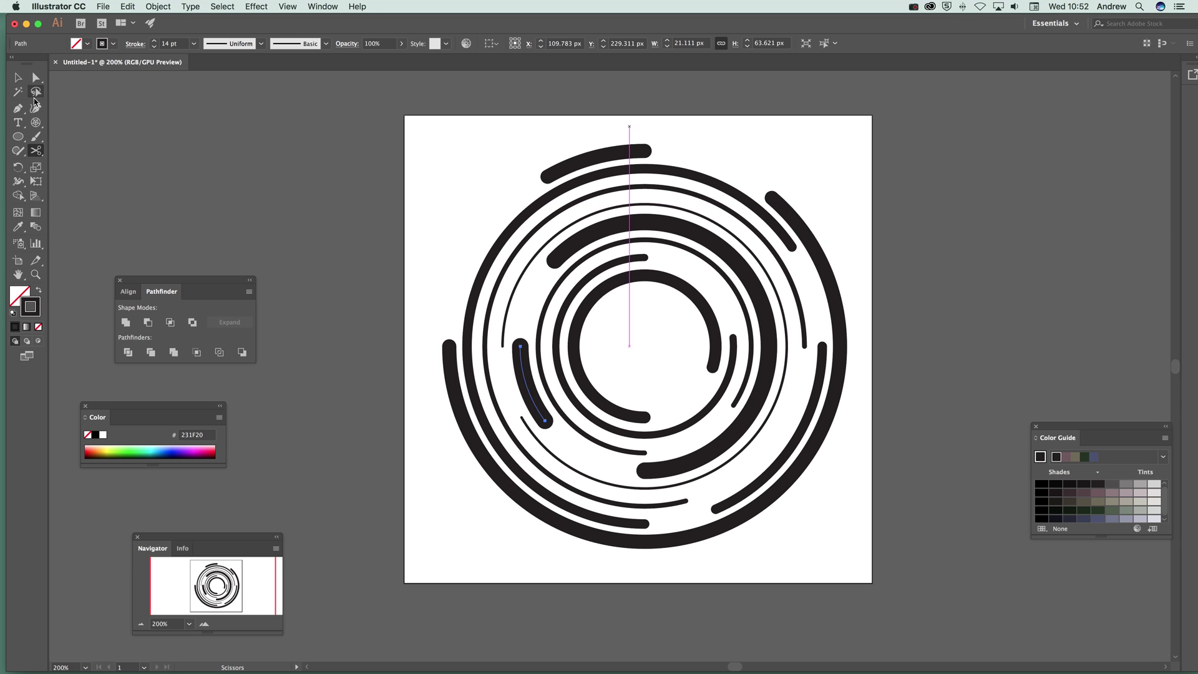
Colour the short top arc green and the large outer arc blue.
{"action": "left_click", "coordinate": [17, 78]}
{"action": "left_click", "coordinate": [474, 149]}
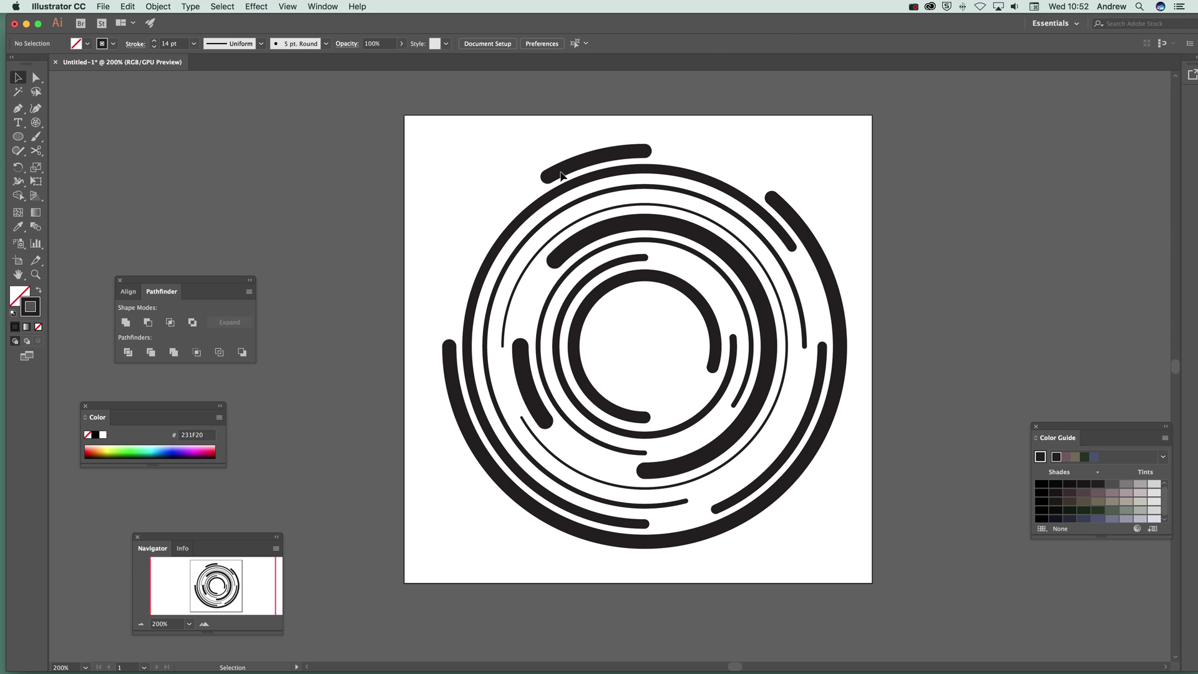
{"action": "left_click", "coordinate": [626, 156]}
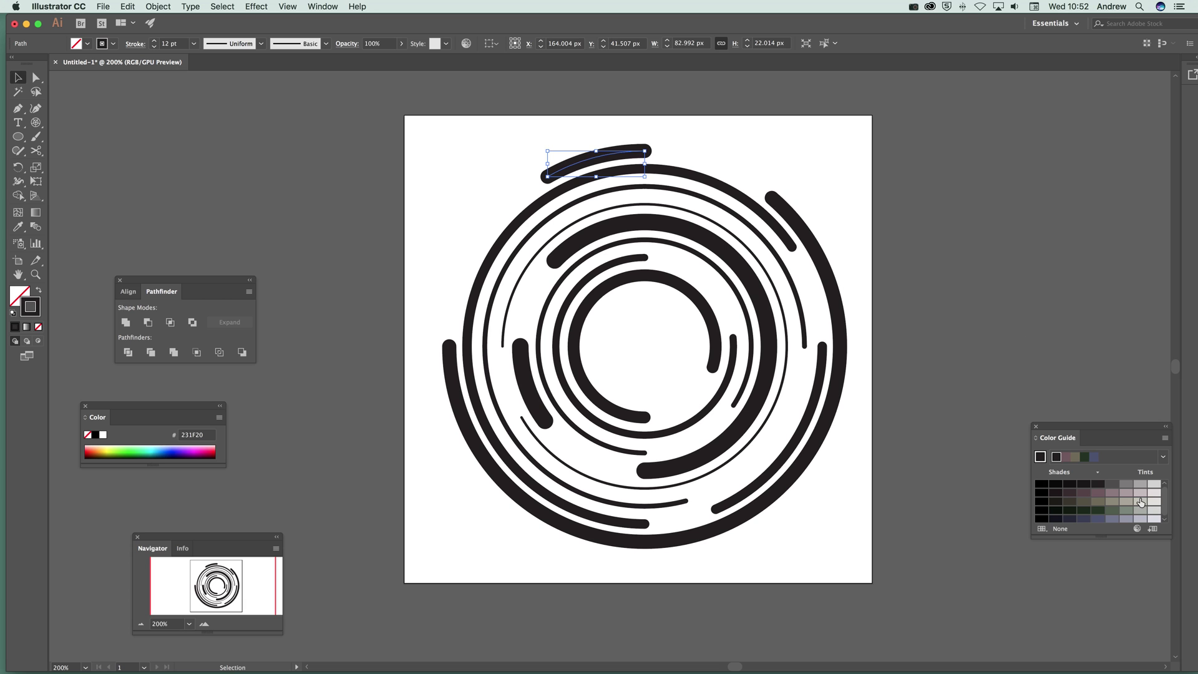
{"action": "left_click", "coordinate": [132, 449]}
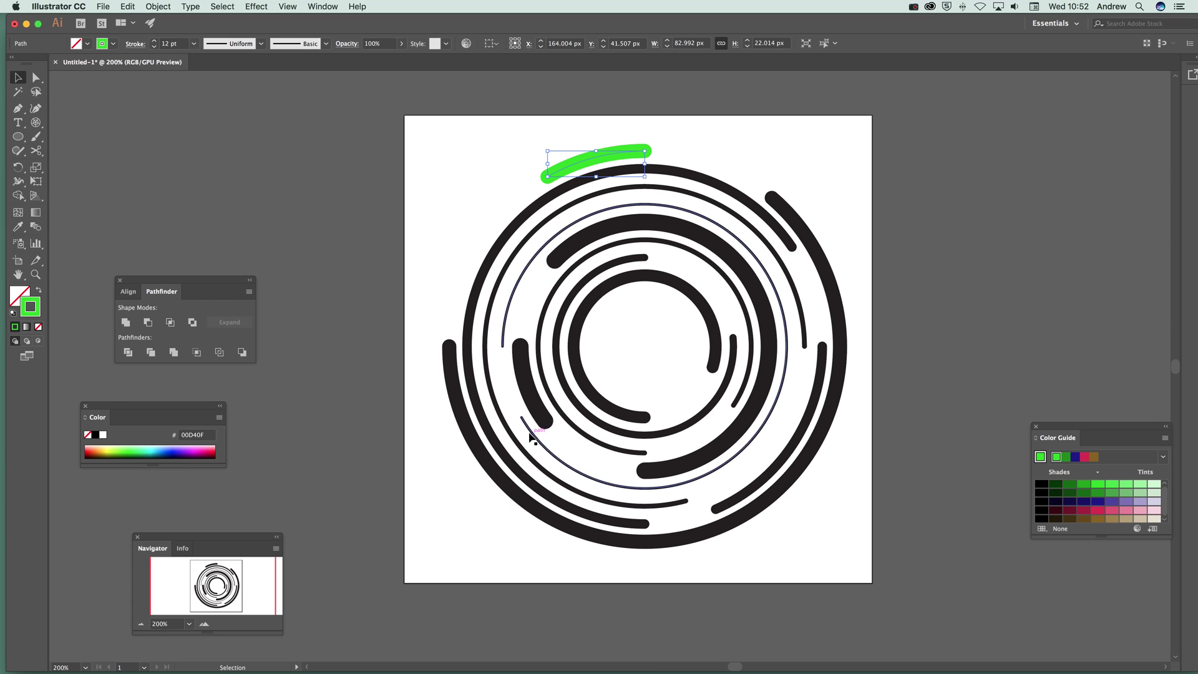
{"action": "left_click", "coordinate": [450, 389]}
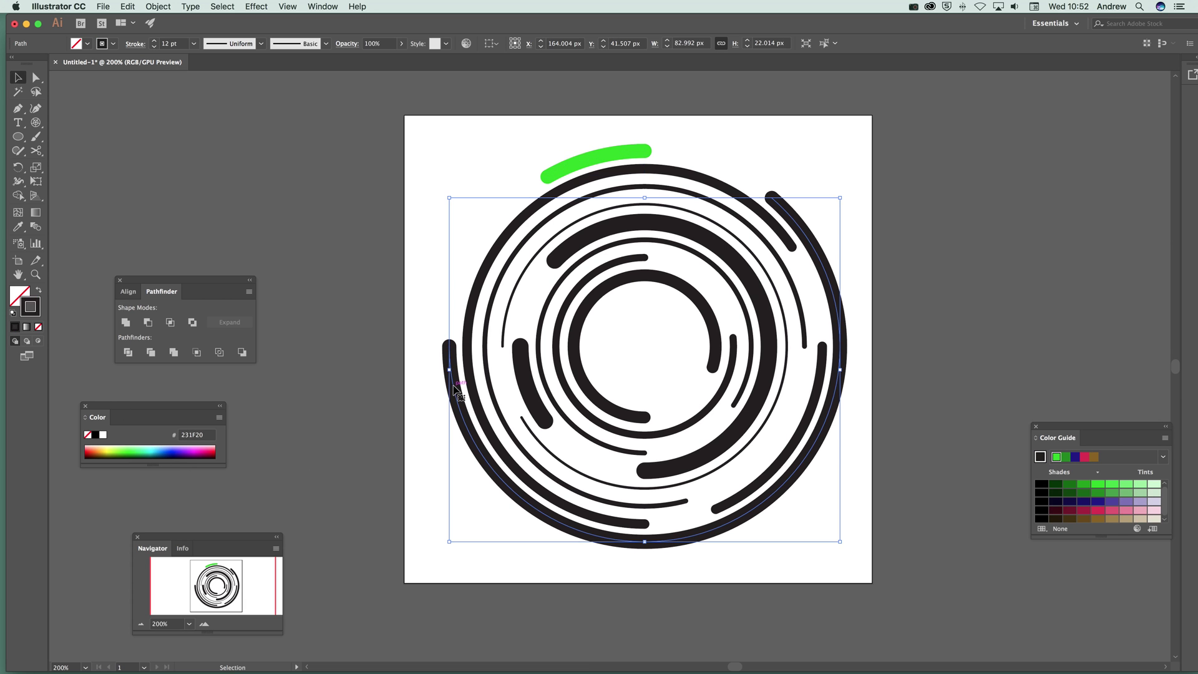
{"action": "left_click", "coordinate": [175, 450]}
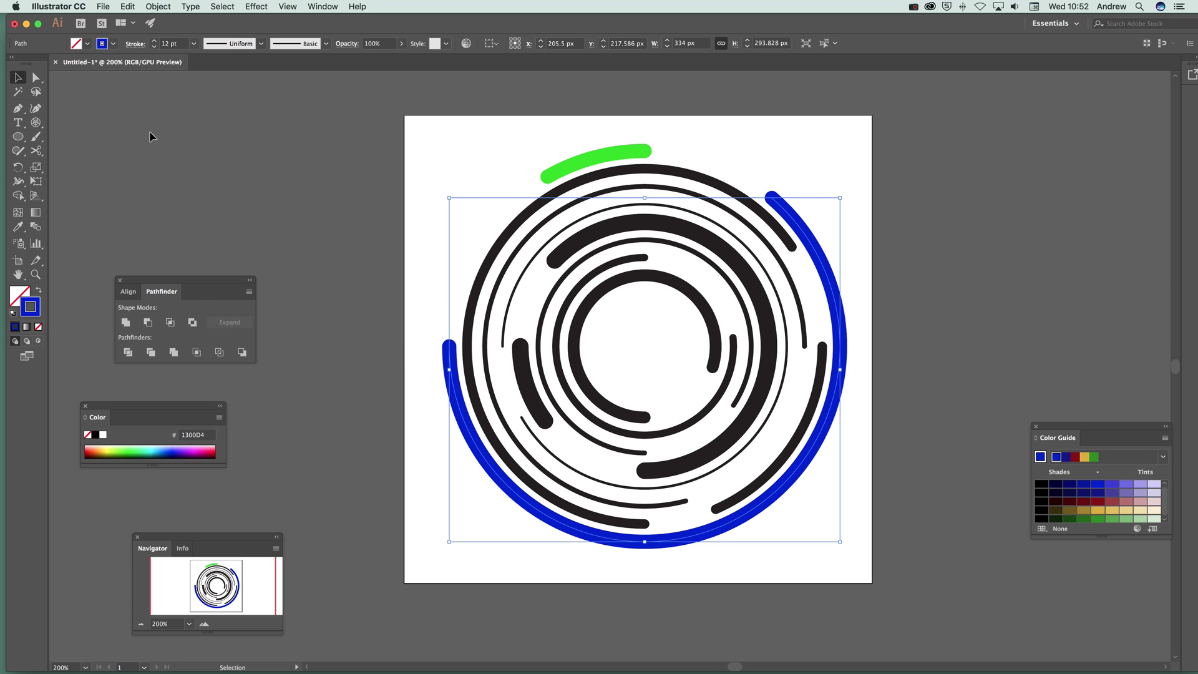
Try a 4 pt stroke on the blue arc, then undo it back to 12 pt.
{"action": "left_click", "coordinate": [194, 43]}
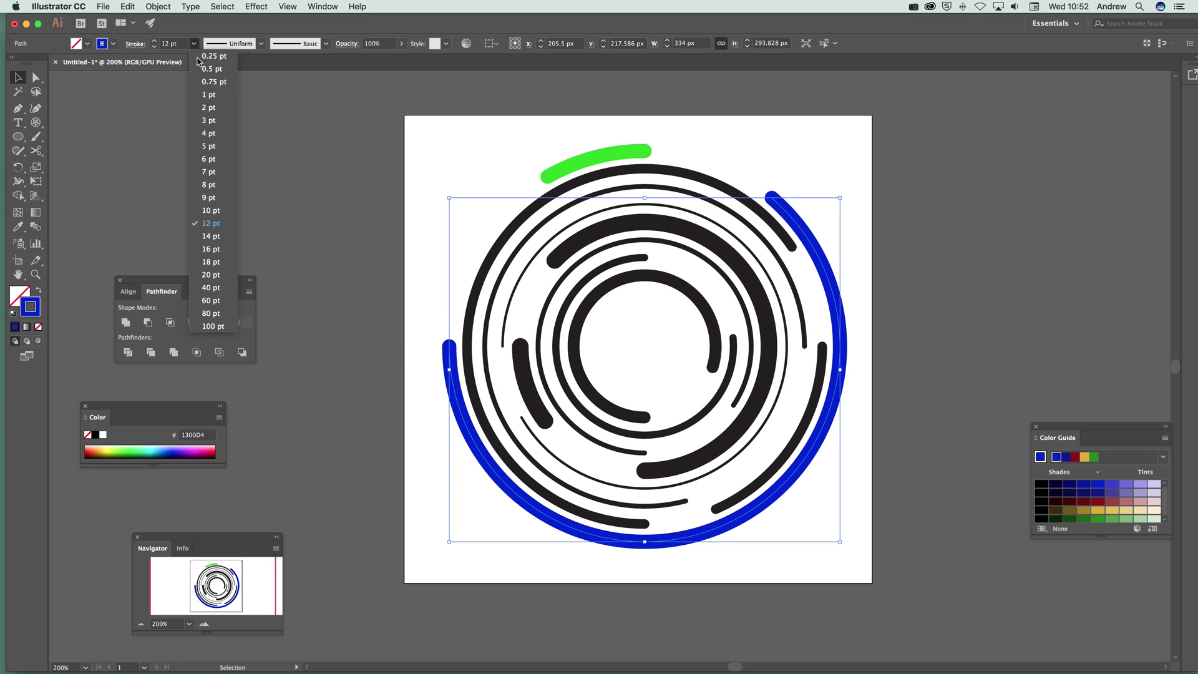
{"action": "left_click", "coordinate": [208, 133]}
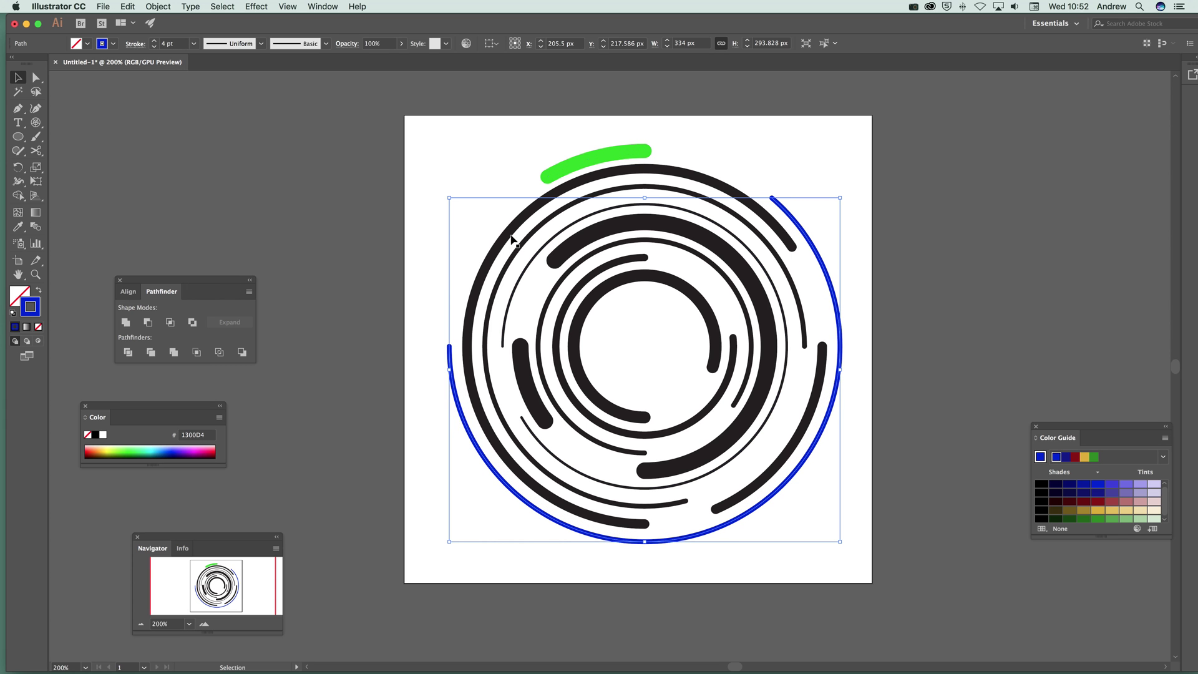
{"action": "left_click", "coordinate": [128, 6]}
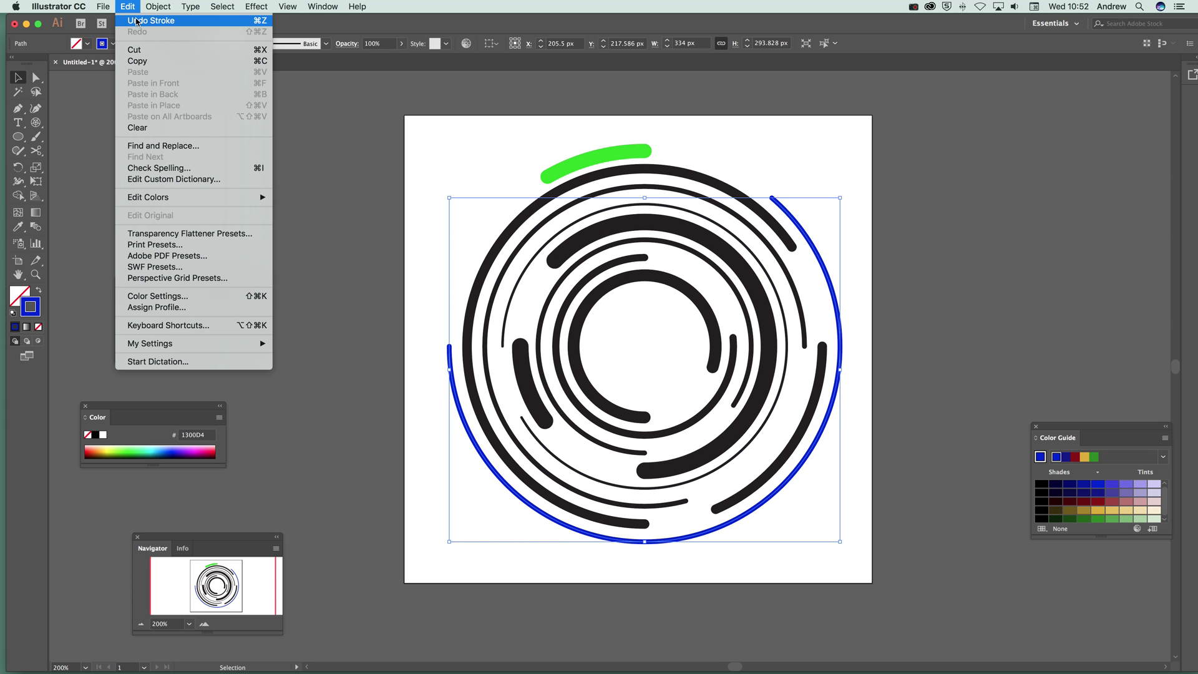
{"action": "left_click", "coordinate": [139, 18]}
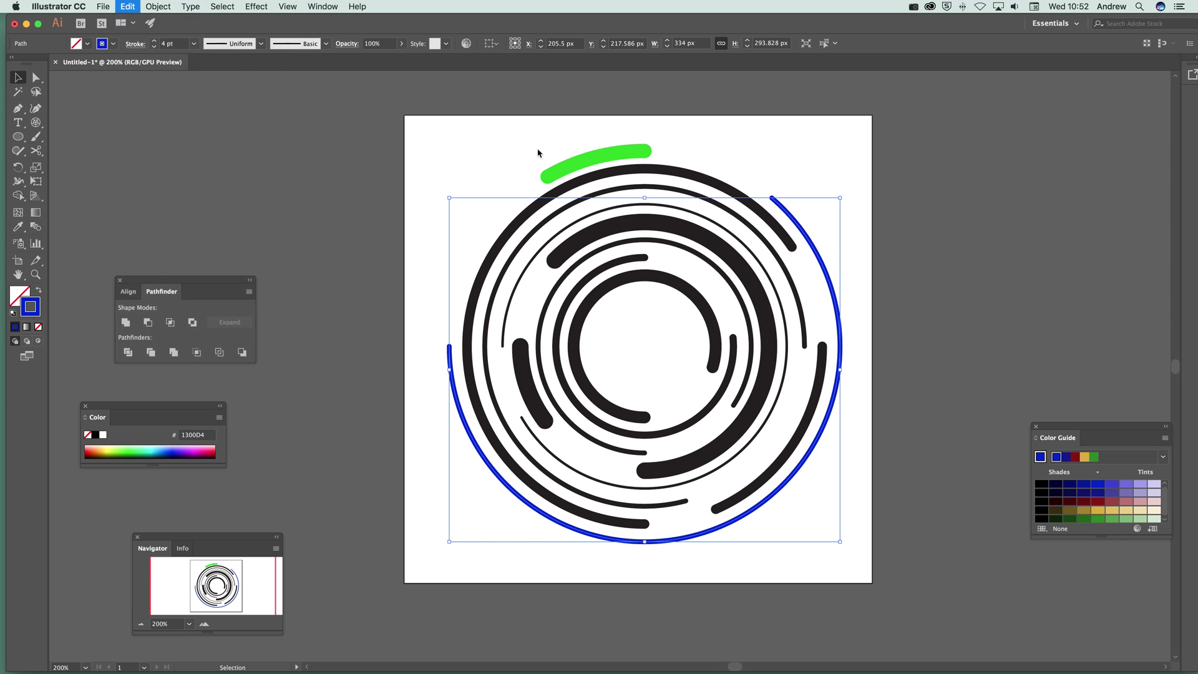
{"action": "left_click", "coordinate": [596, 160]}
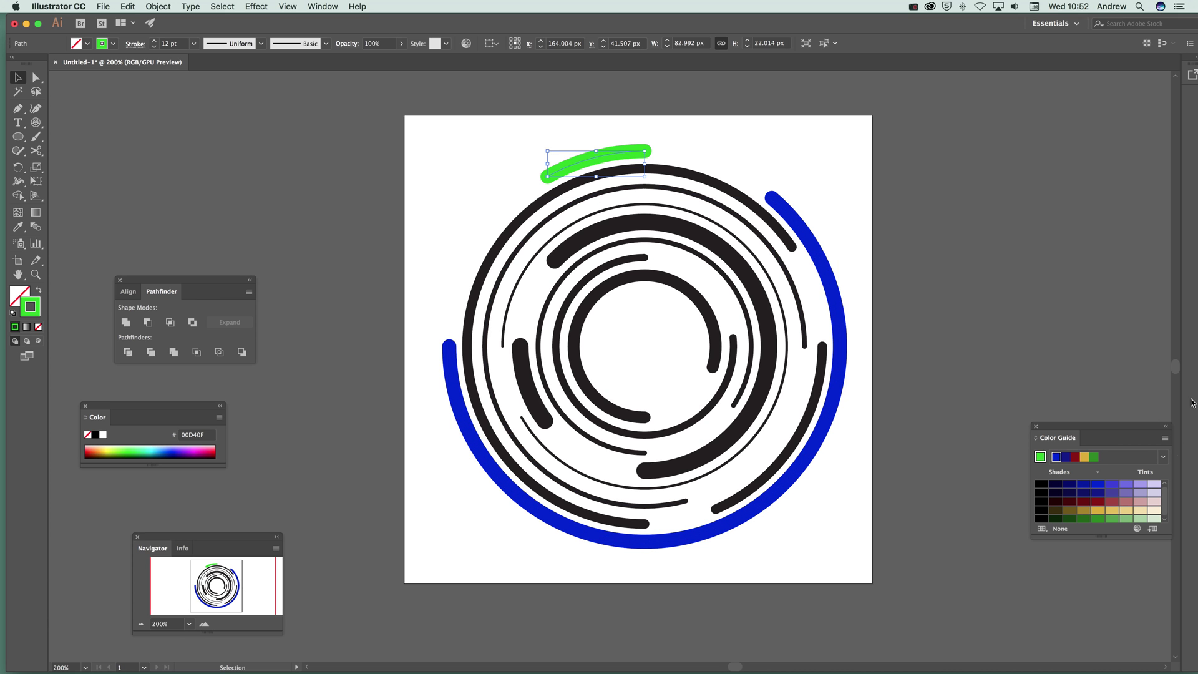
Colour the thick inner arc beige and the thinner ring inside it pink.
{"action": "left_click", "coordinate": [626, 226]}
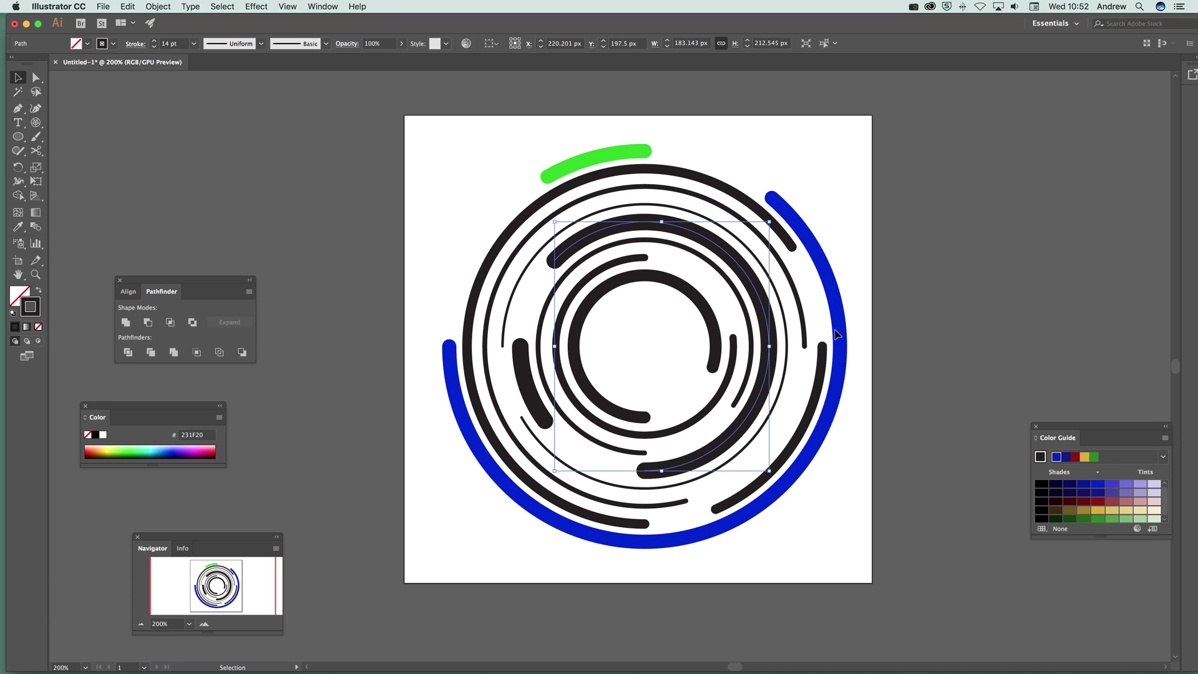
{"action": "left_click", "coordinate": [1140, 510]}
{"action": "left_click", "coordinate": [609, 265]}
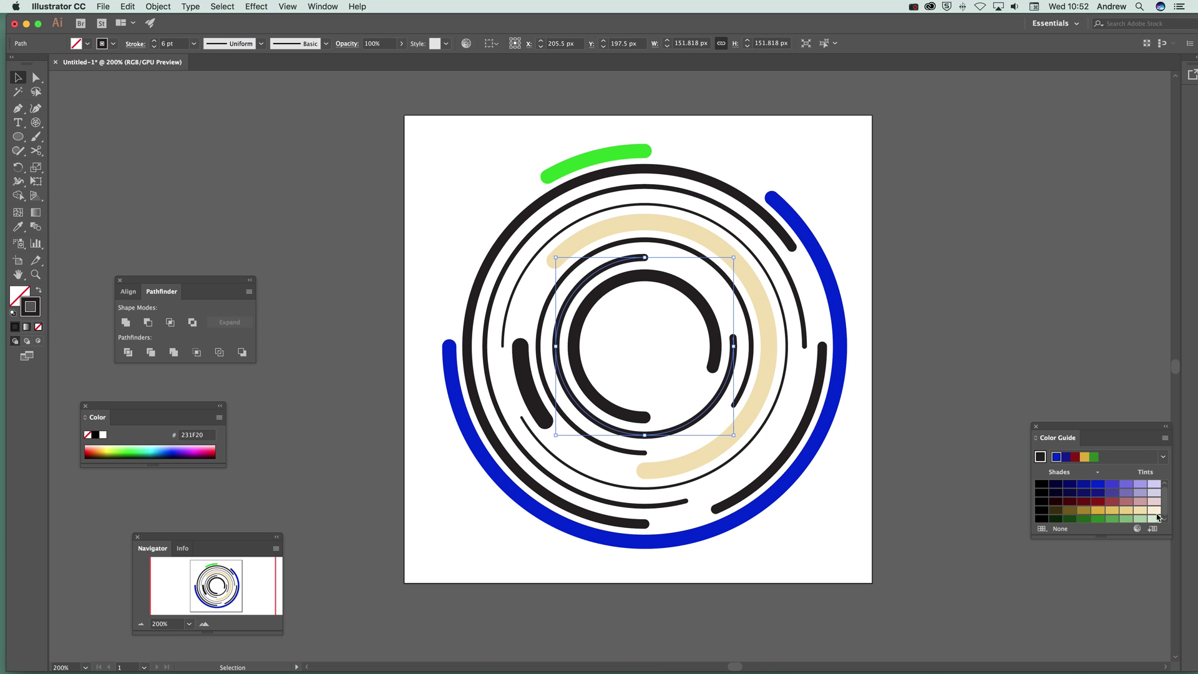
{"action": "left_click", "coordinate": [1125, 501]}
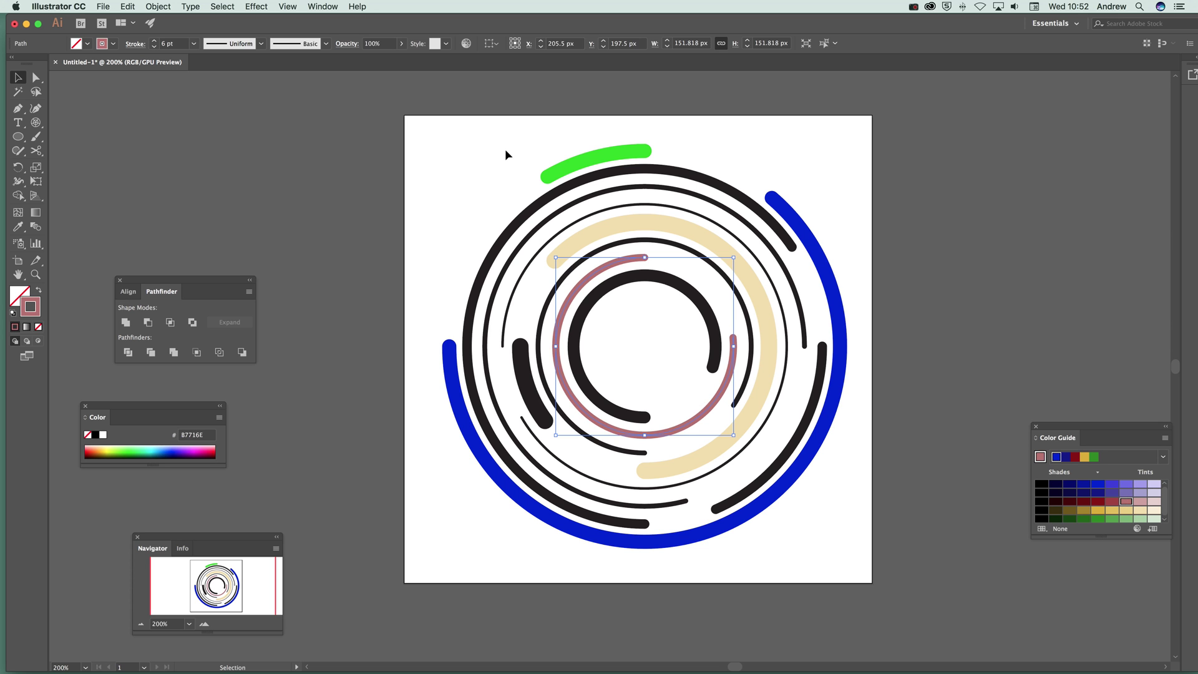
Rotate the pink ring then undo, and make its stroke a dashed line.
{"action": "left_click", "coordinate": [610, 268]}
{"action": "left_click_drag", "start_coordinate": [738, 250], "coordinate": [800, 340]}
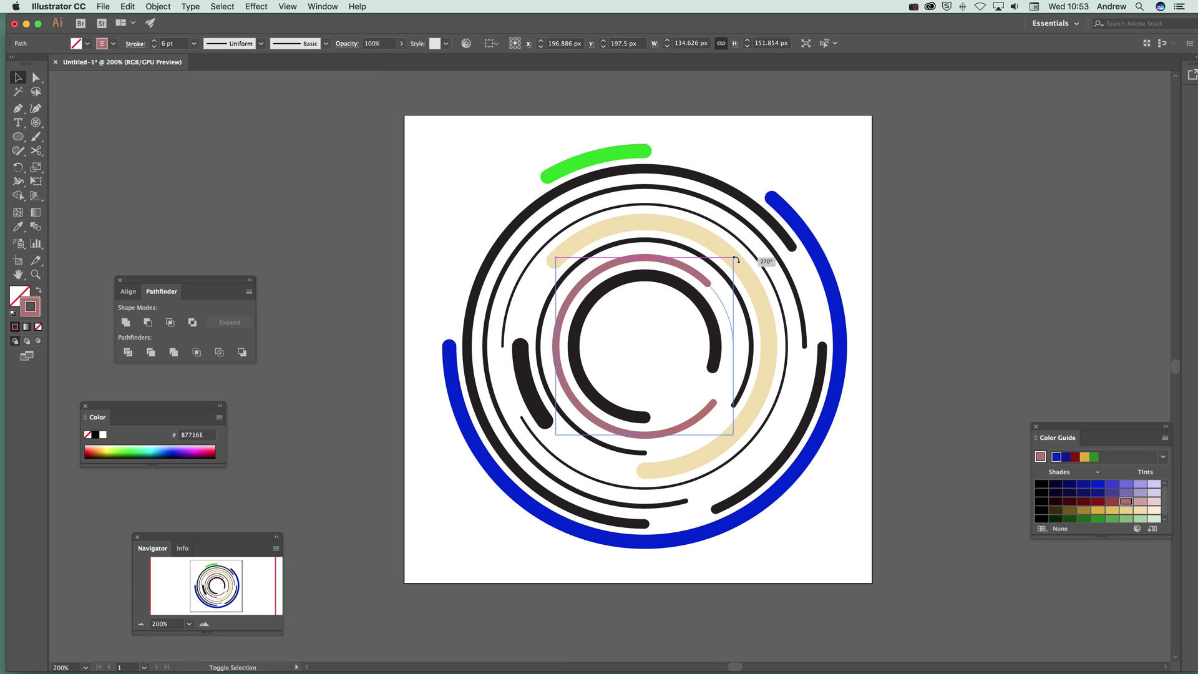
{"action": "key", "text": "super+z"}
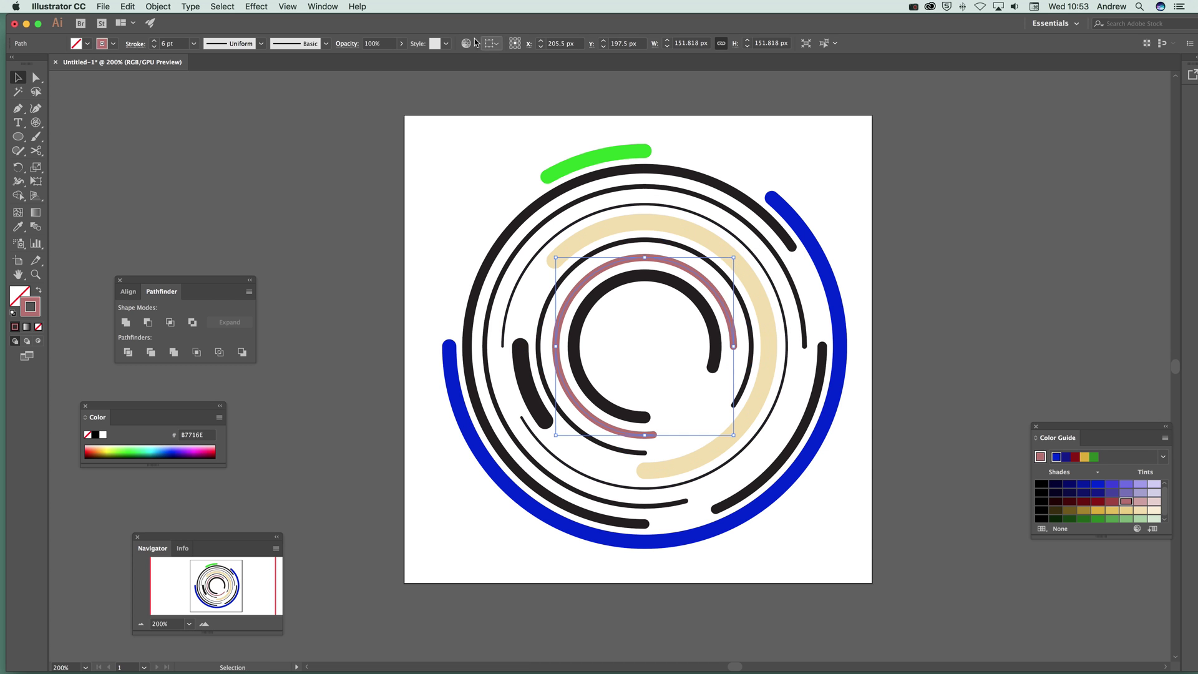
{"action": "left_click", "coordinate": [135, 44]}
{"action": "left_click", "coordinate": [12, 124]}
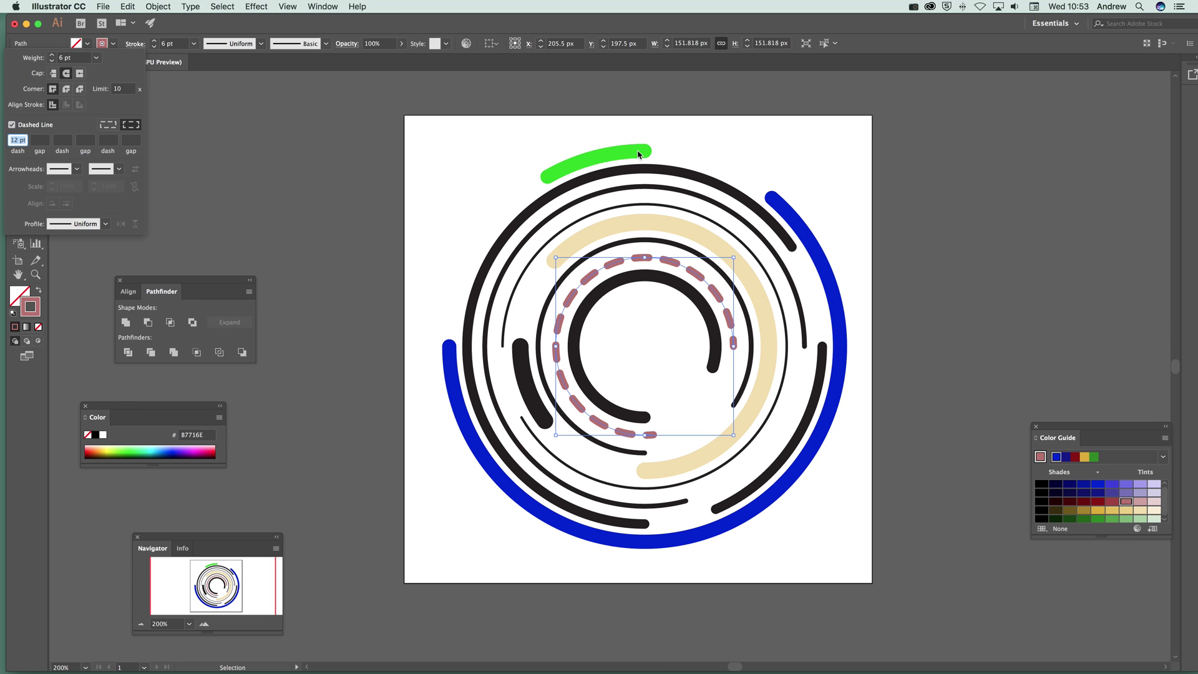
Dismiss the Stroke panel to reveal the finished pink dashed ring.
{"action": "left_click", "coordinate": [549, 30]}
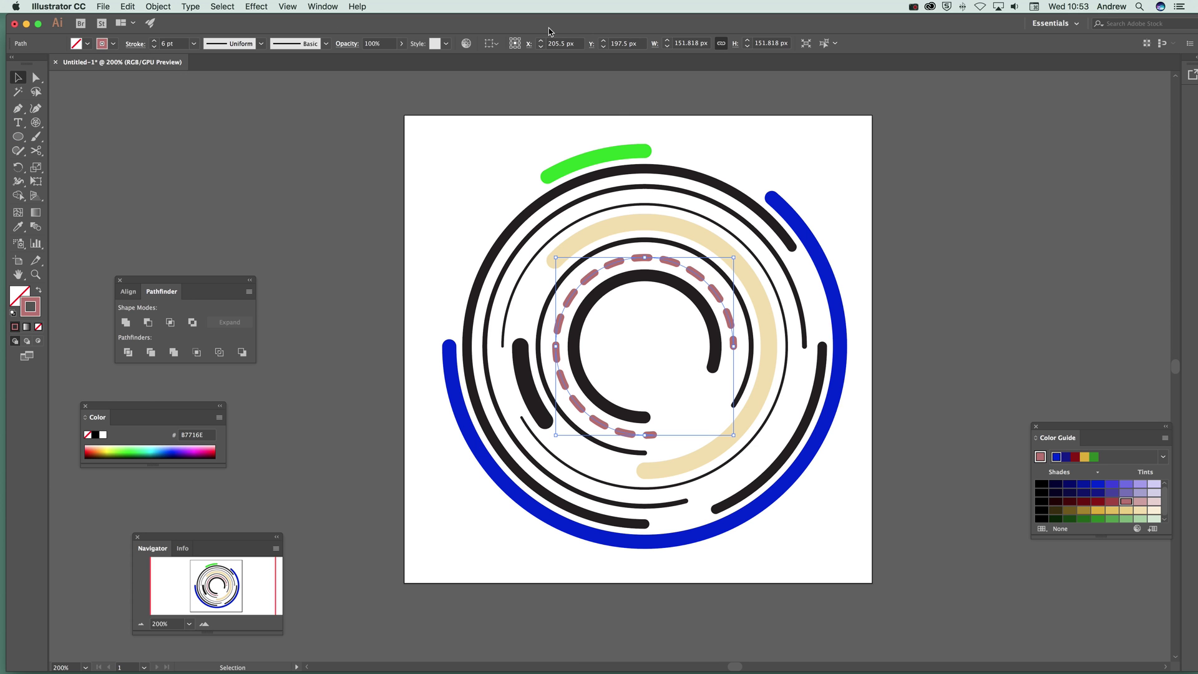